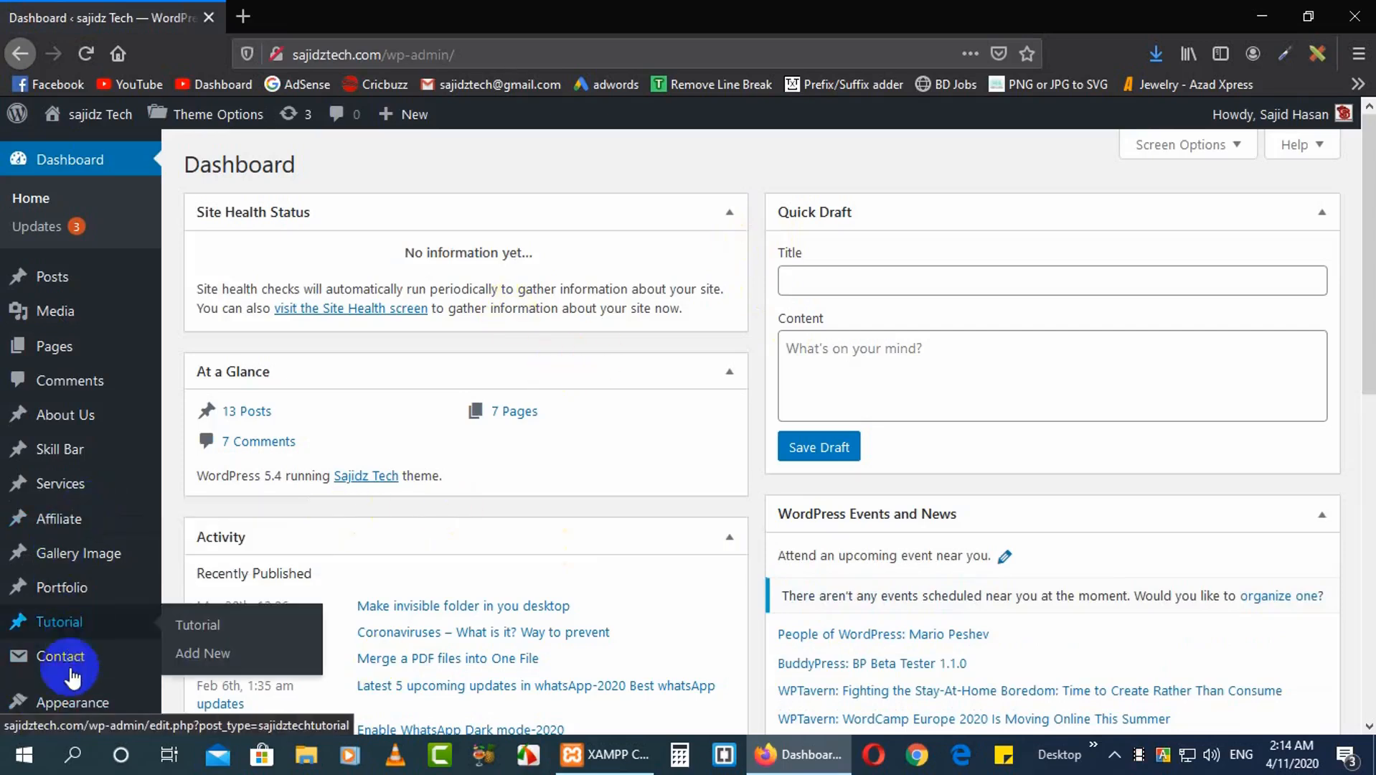
Open the theme upload form for adding a new theme from a .zip file.
scroll(64, 609, down, 3)
mouse_move(46, 608)
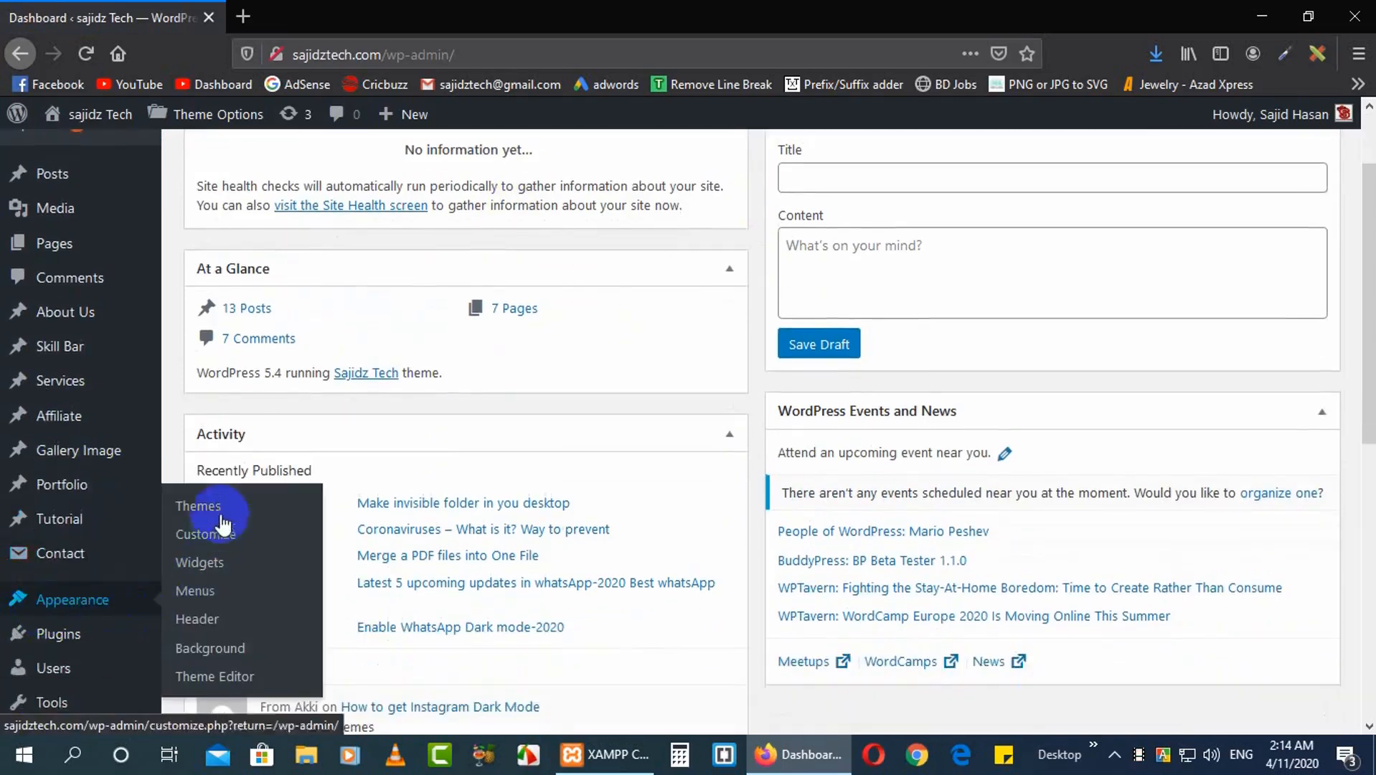
click(208, 507)
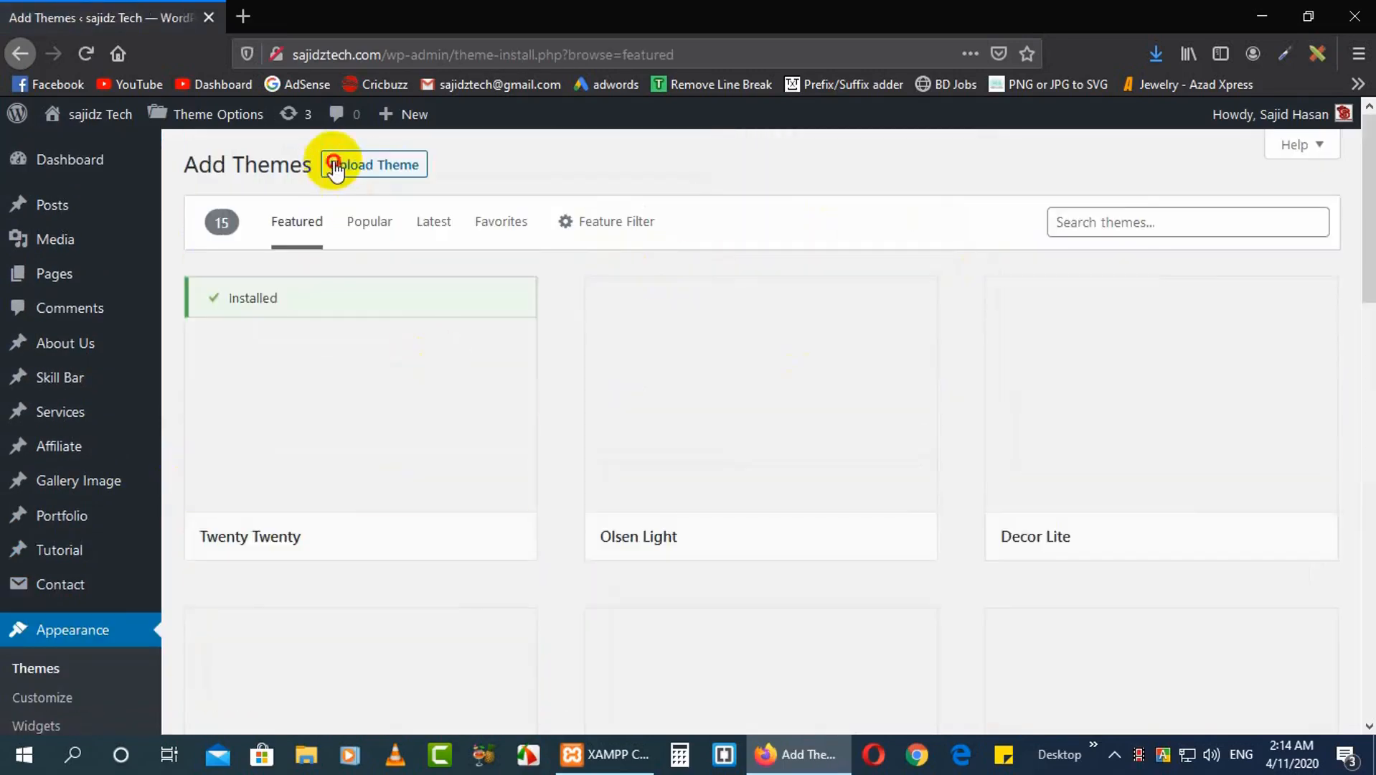
click(332, 163)
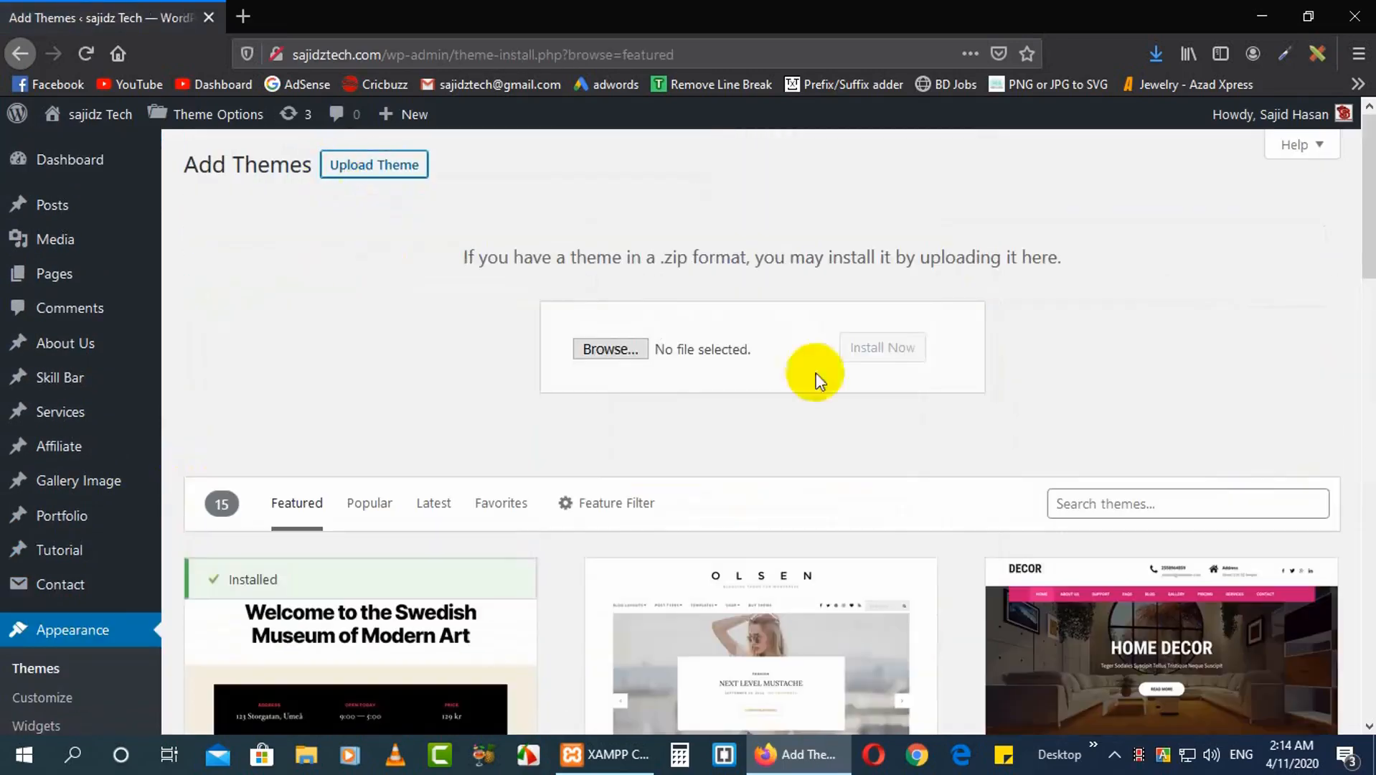
Install the theme from Blogfolio.zip on the Desktop and activate it.
click(610, 349)
click(233, 179)
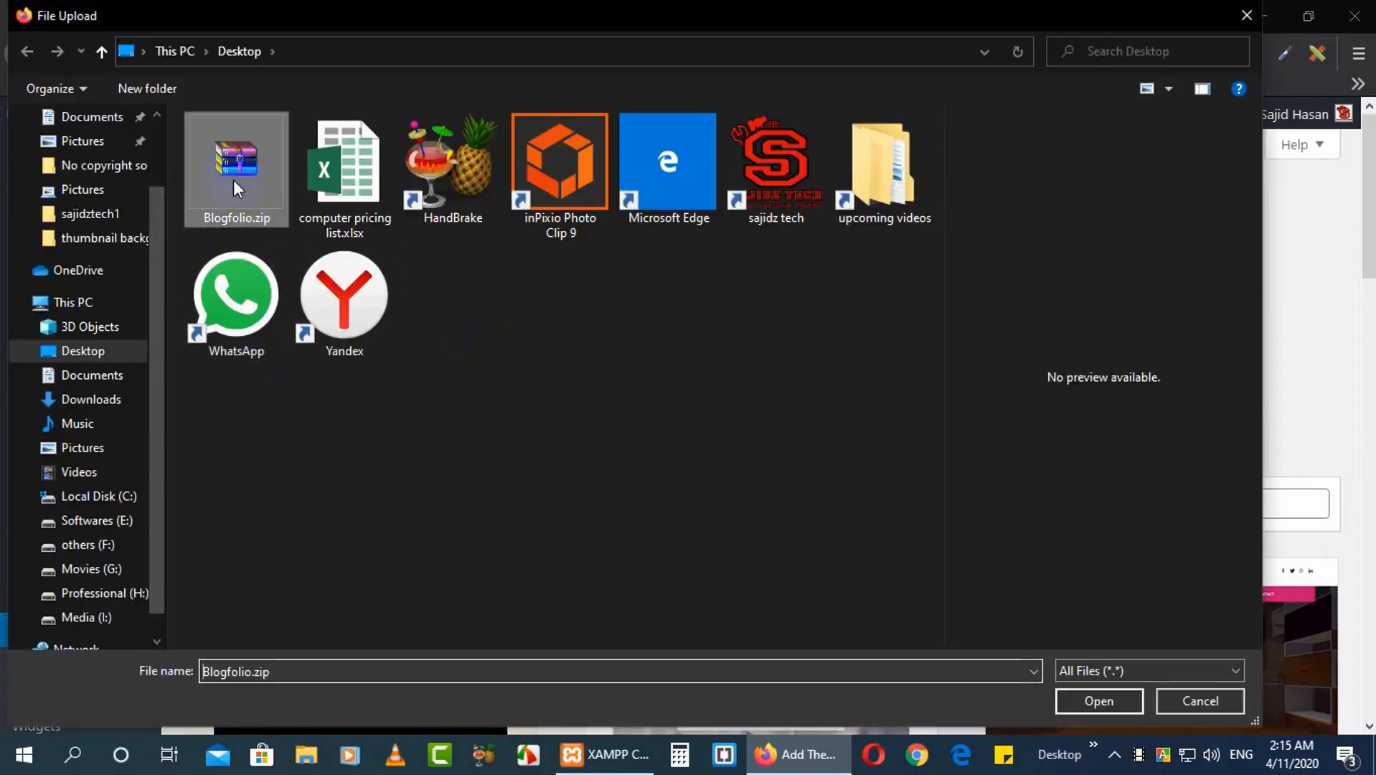
click(1098, 702)
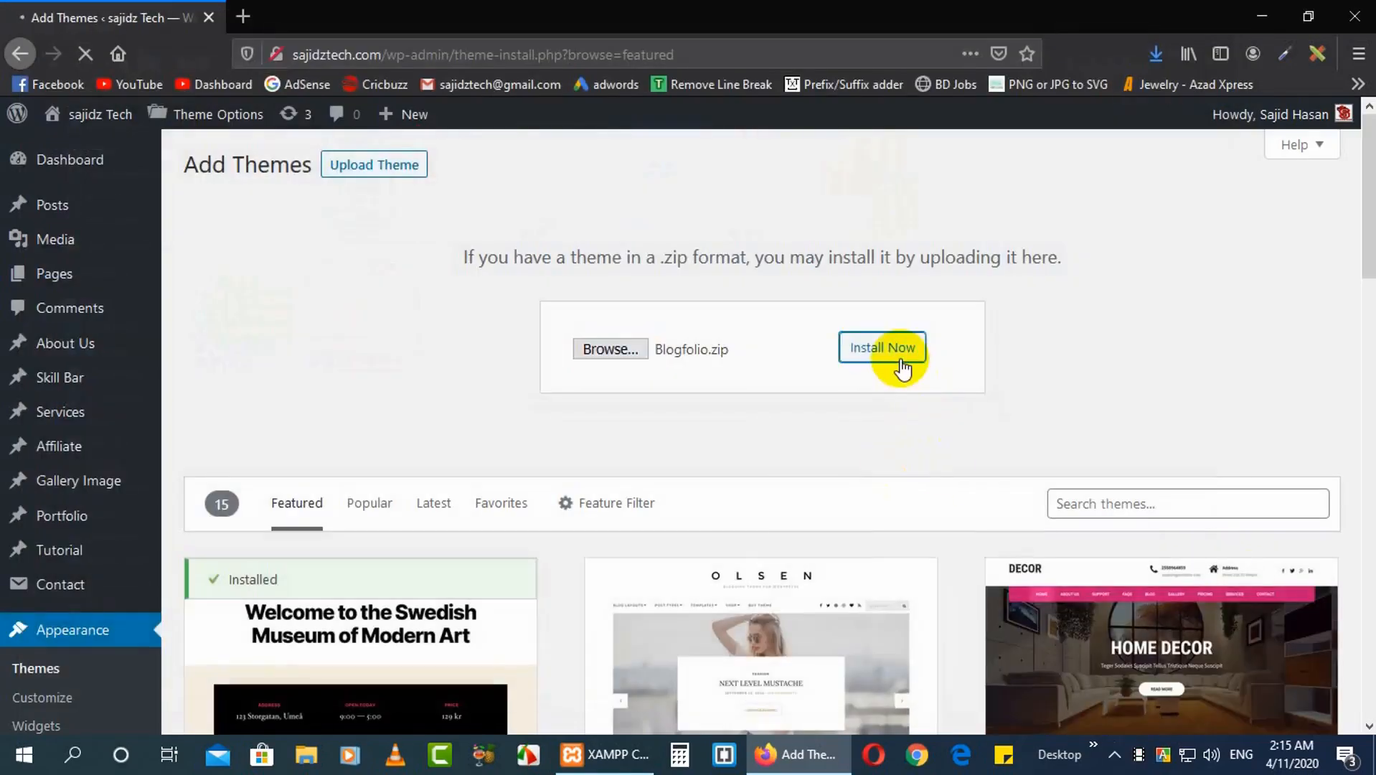
click(288, 307)
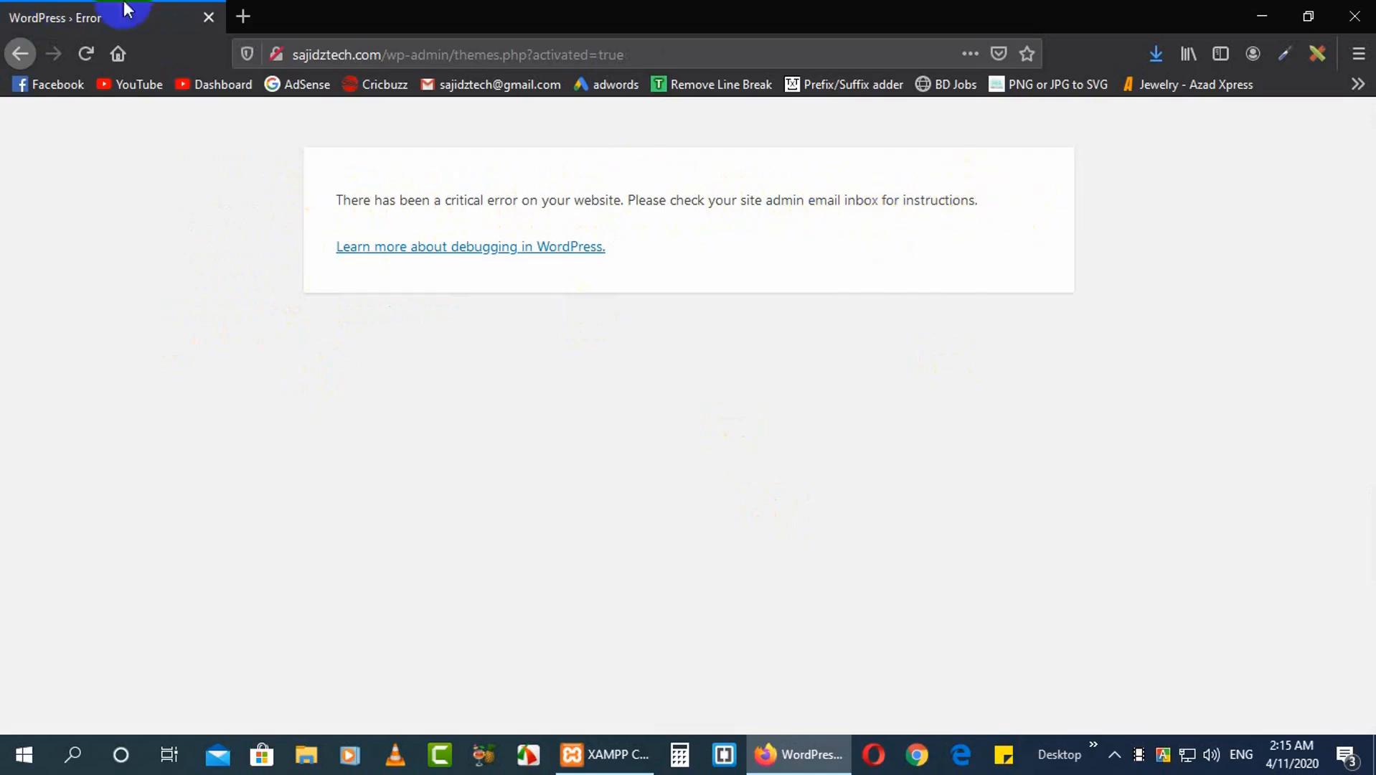
Open the site admin's Gmail inbox in a new browser tab.
click(243, 17)
click(513, 85)
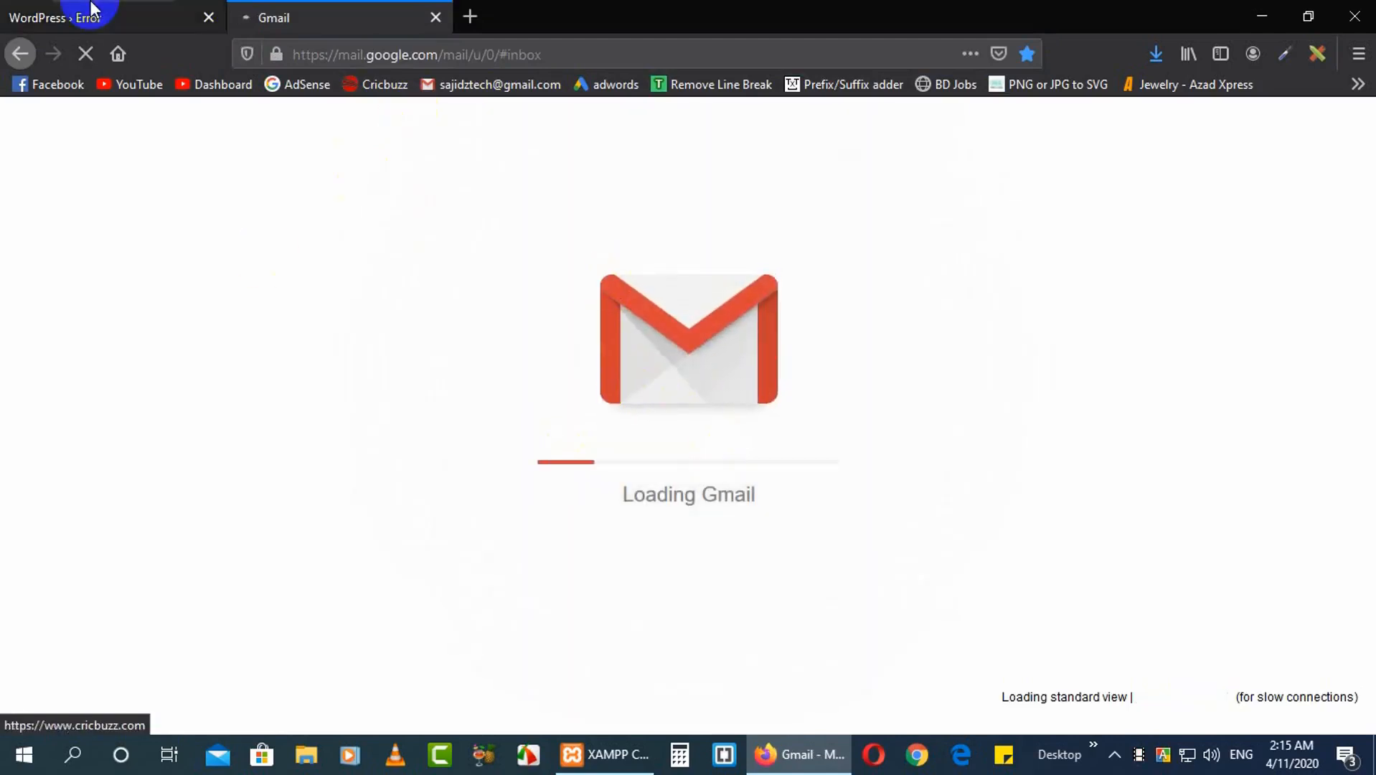
click(119, 15)
click(372, 10)
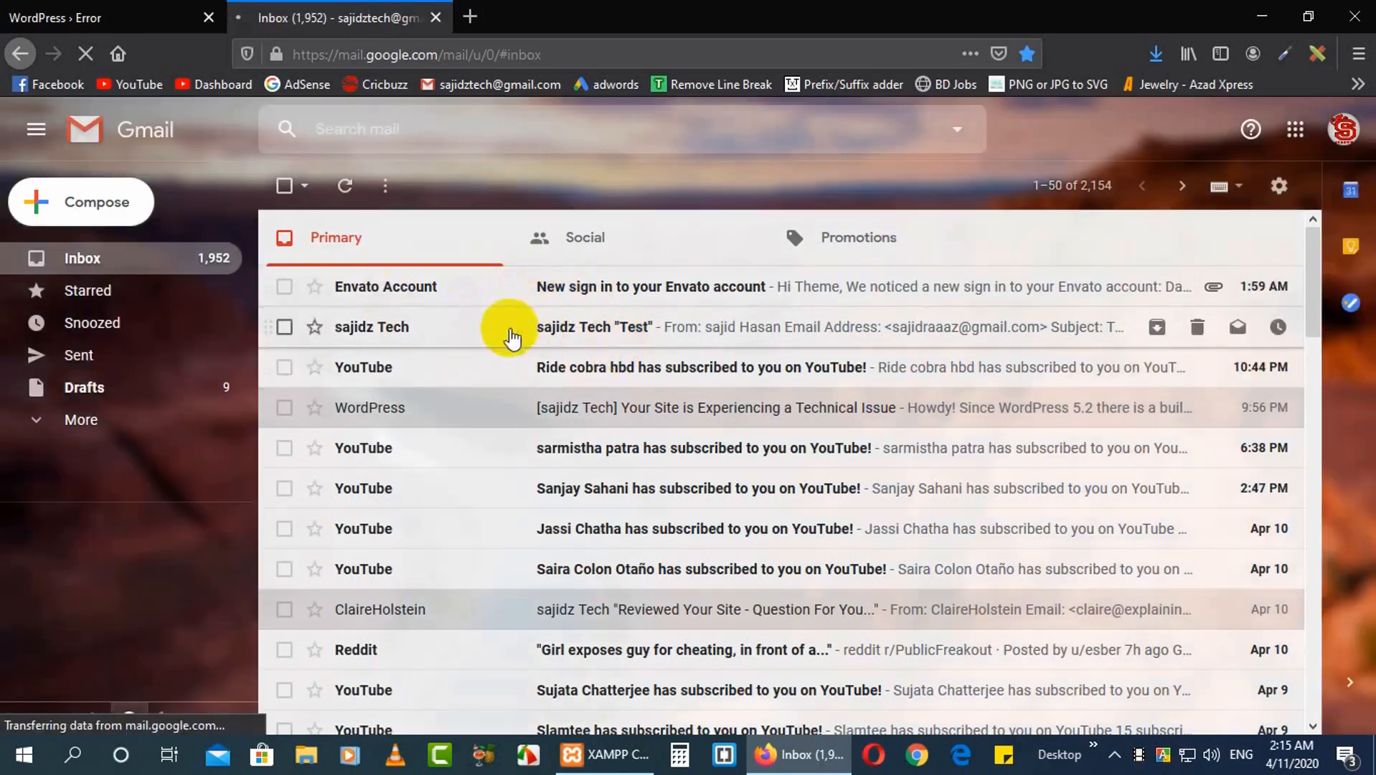
Find and read the WordPress email "Your Site is Experiencing a Technical Issue" in the inbox.
scroll(621, 618, down, 2)
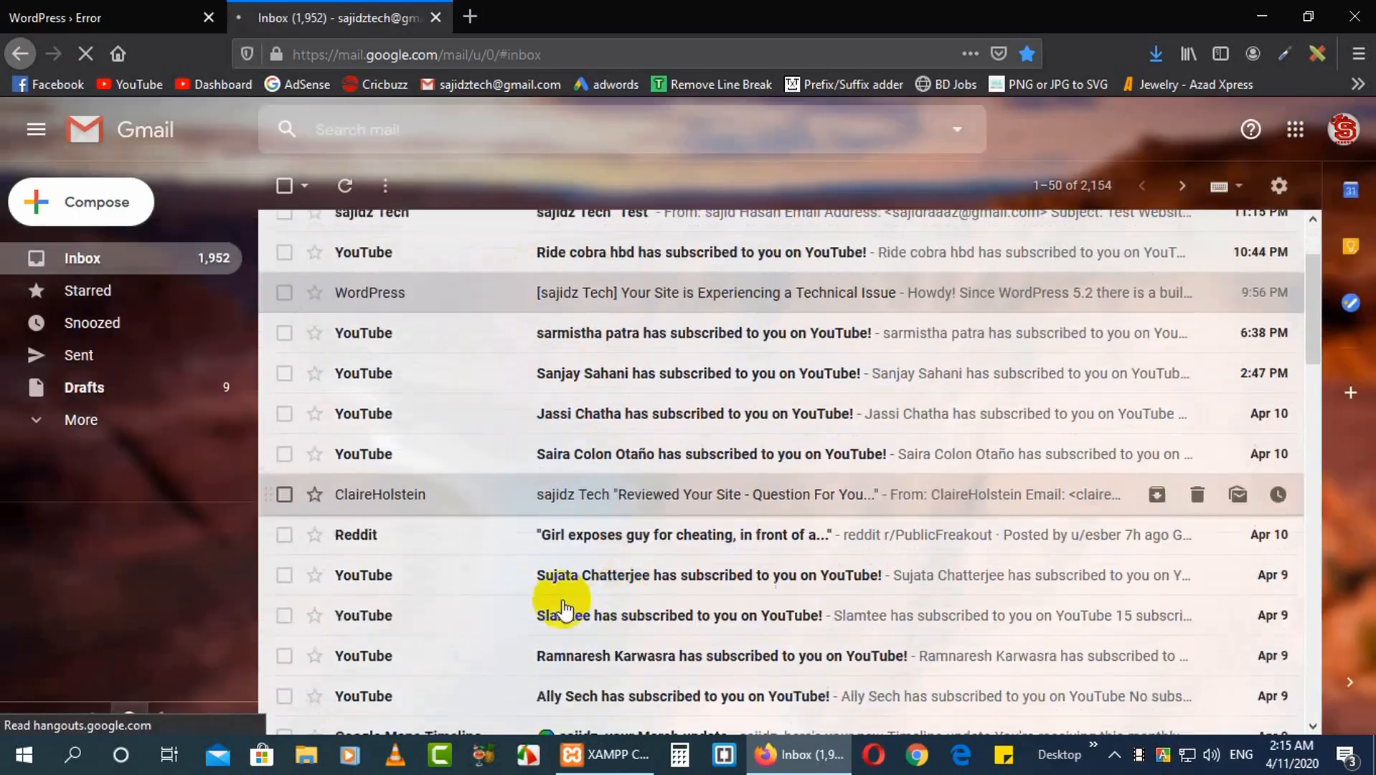
scroll(660, 511, up, 3)
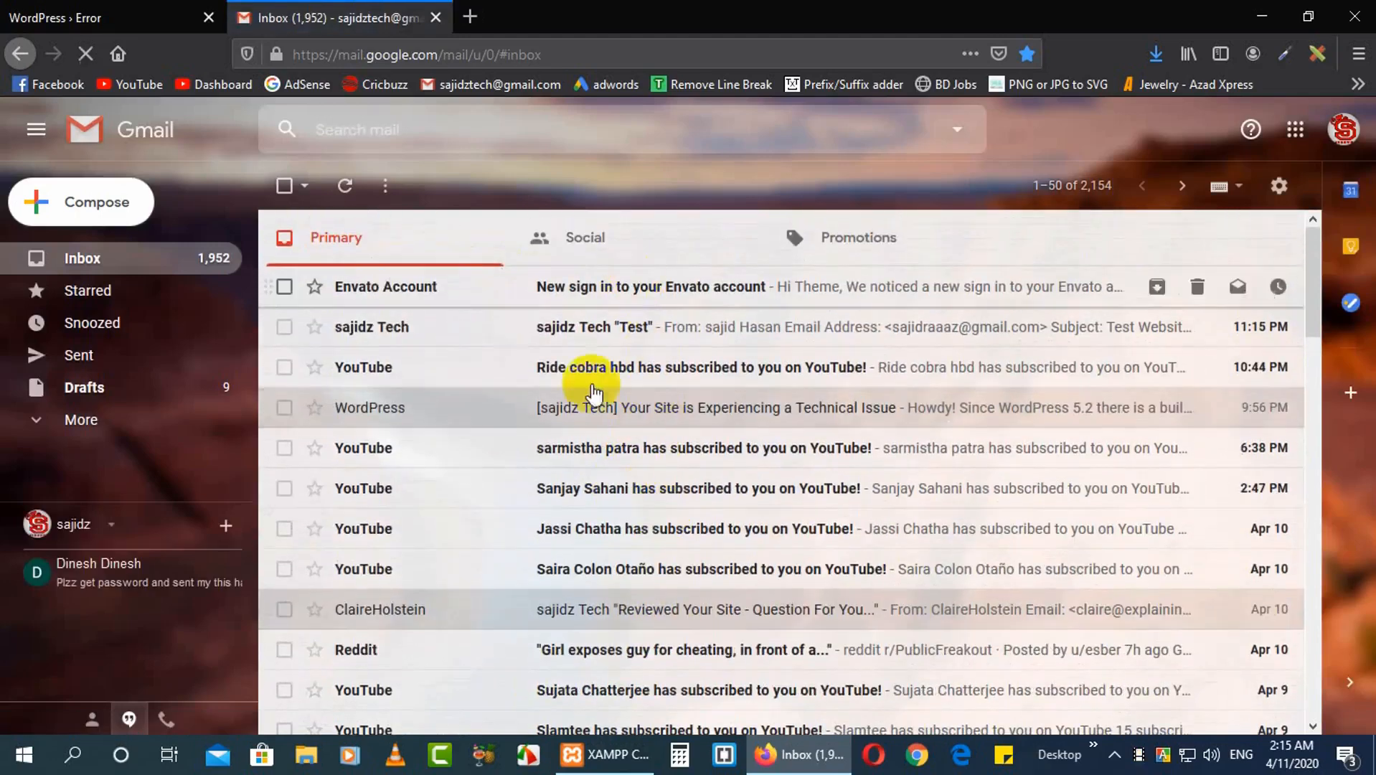
click(595, 407)
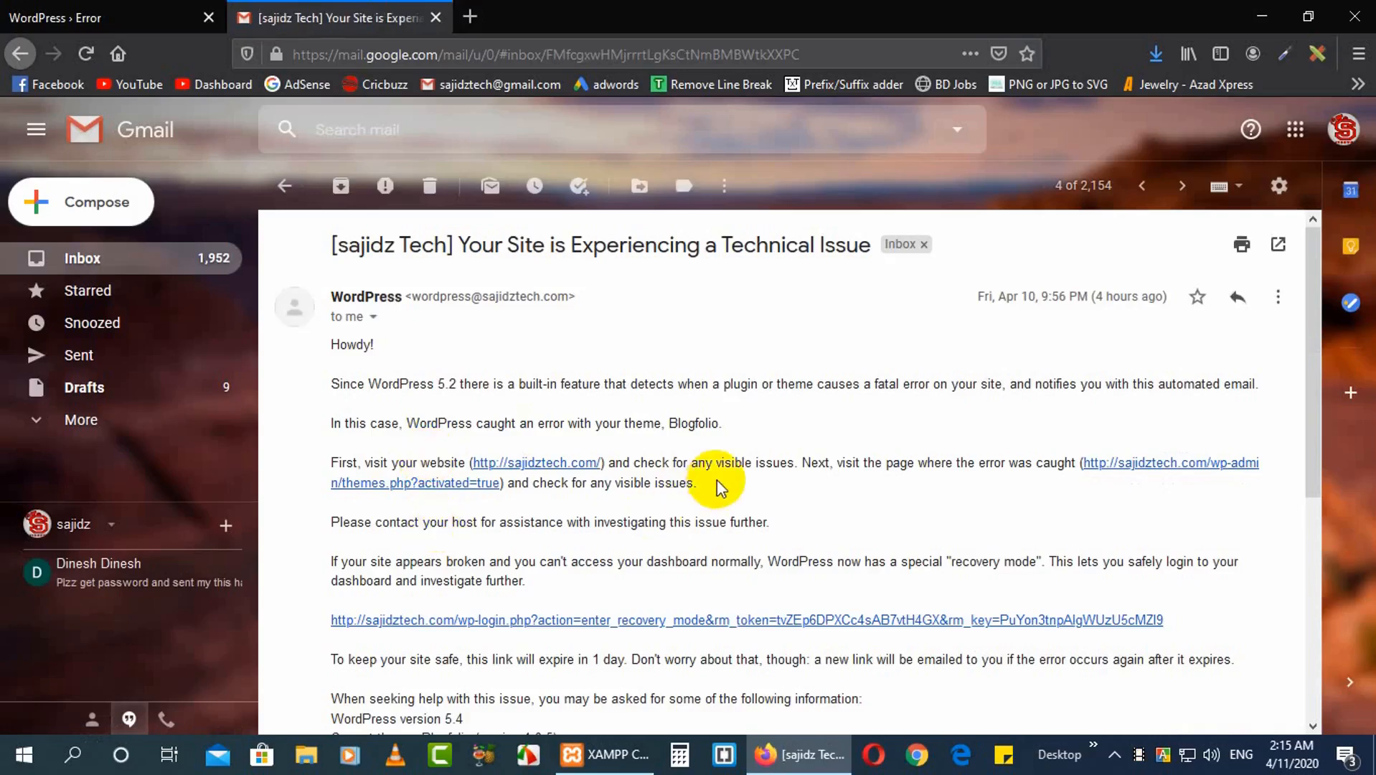
scroll(713, 502, down, 5)
scroll(700, 562, up, 5)
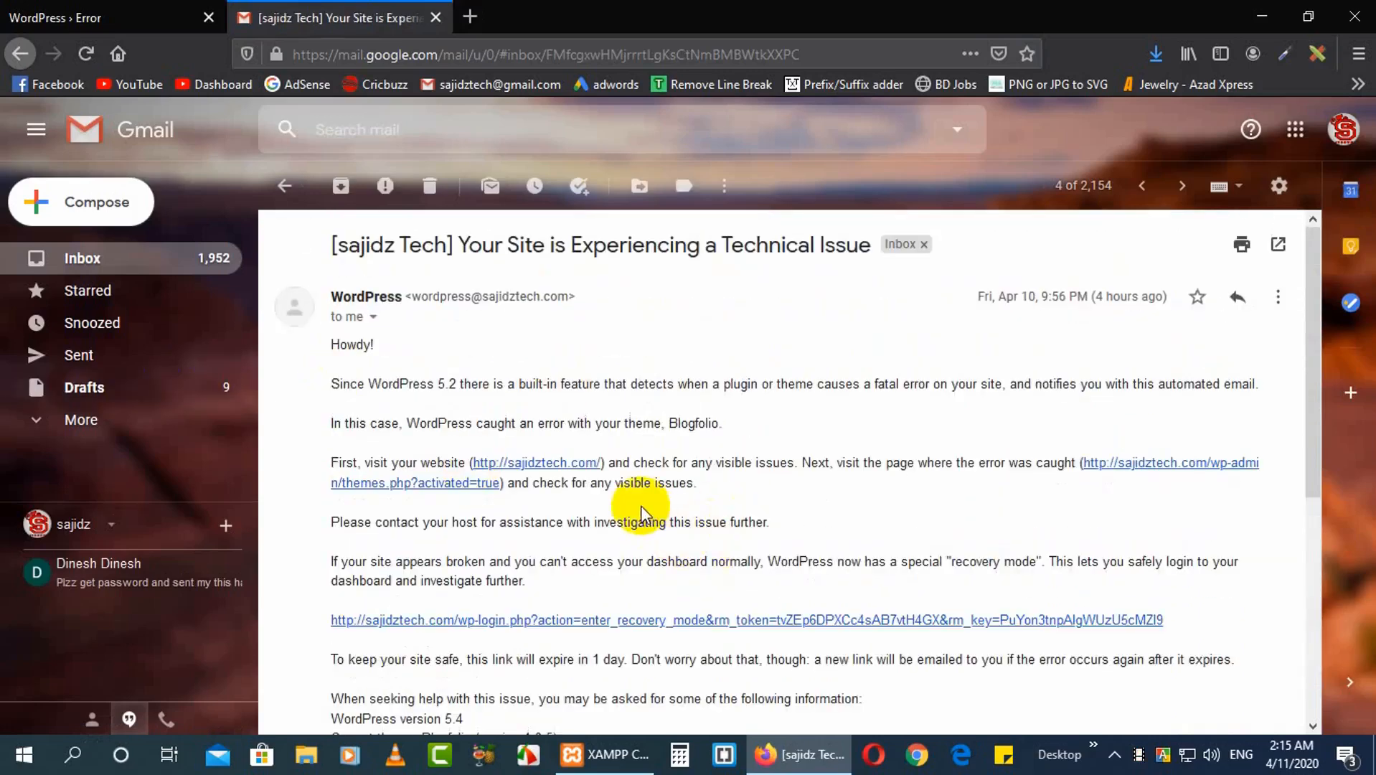
Recheck the WordPress error page and open sajidztech.com/cpanel in a new browser tab.
click(54, 10)
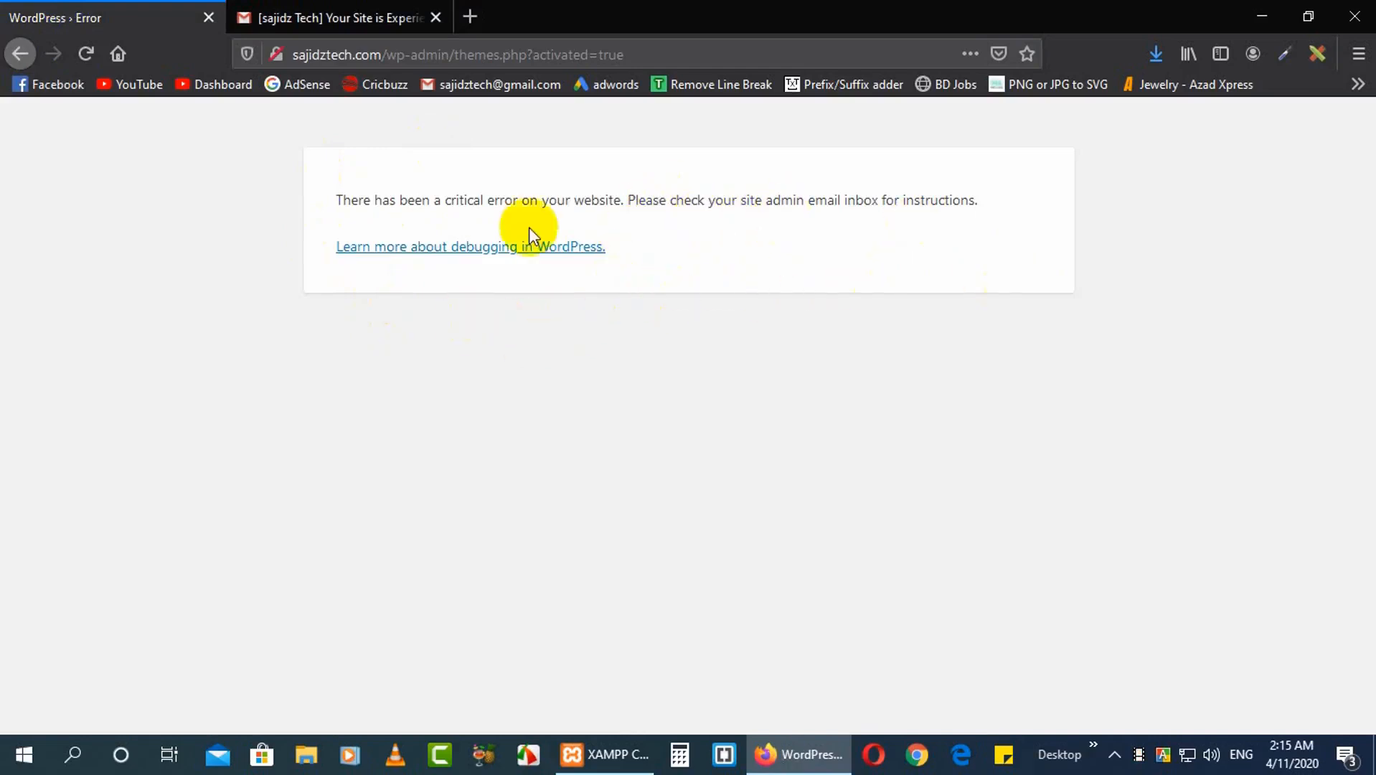
key(ctrl+t)
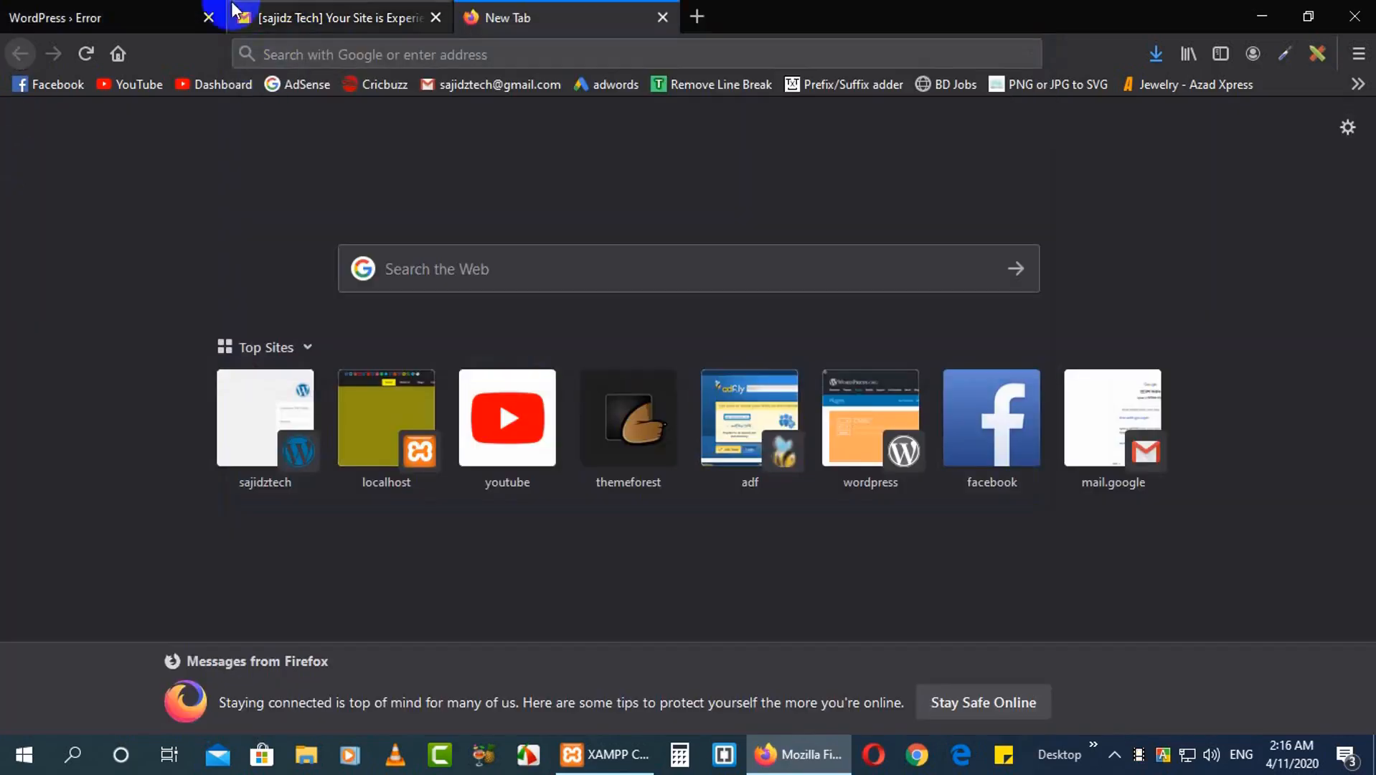
click(108, 15)
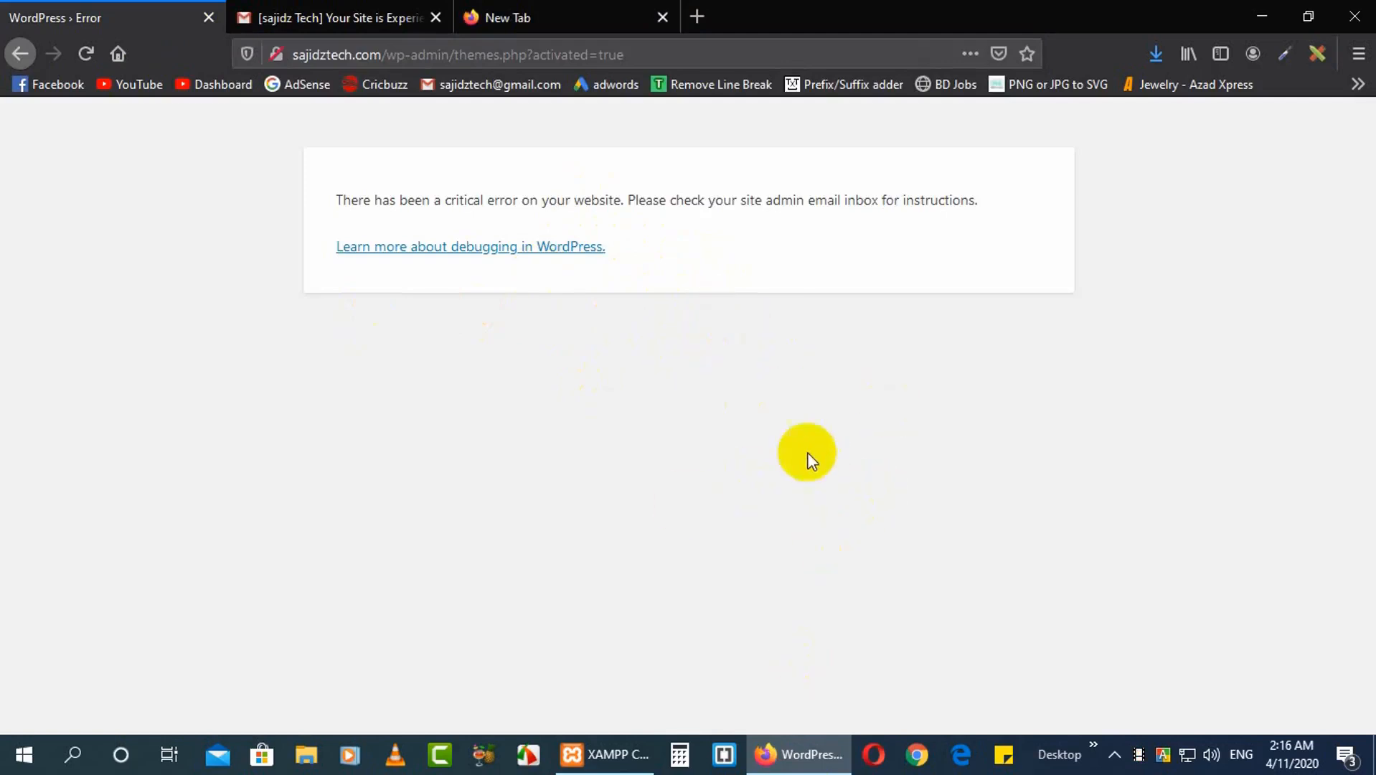
click(643, 14)
click(416, 56)
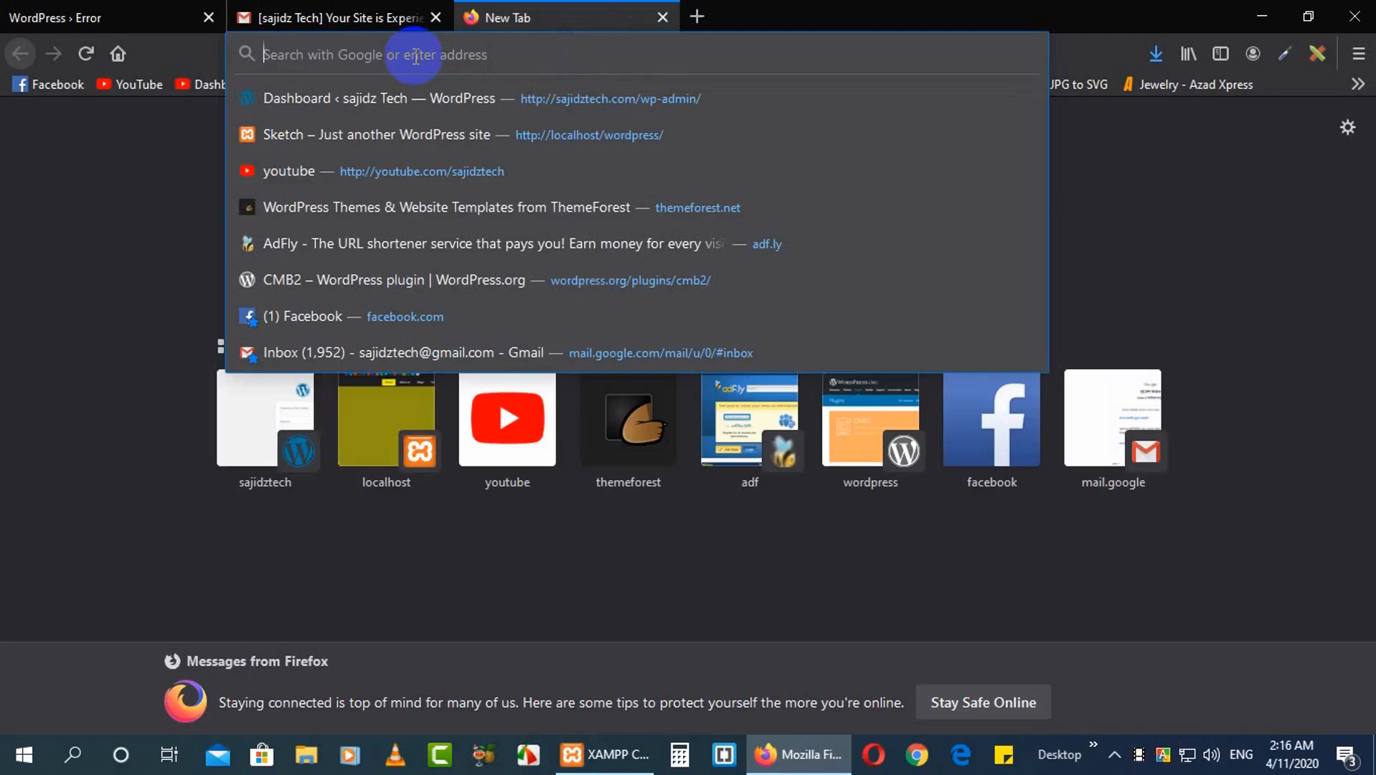
text(sajidztech.com/cp)
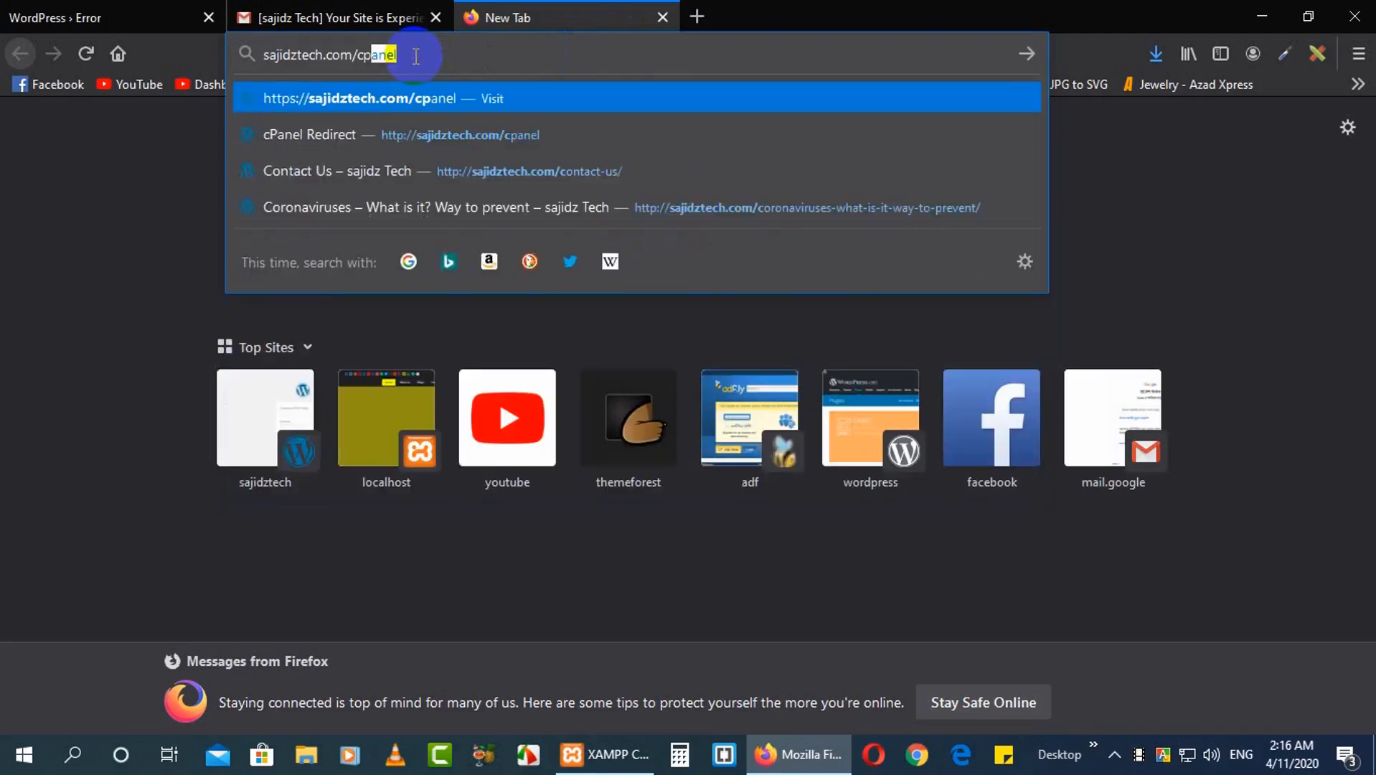
key(Return)
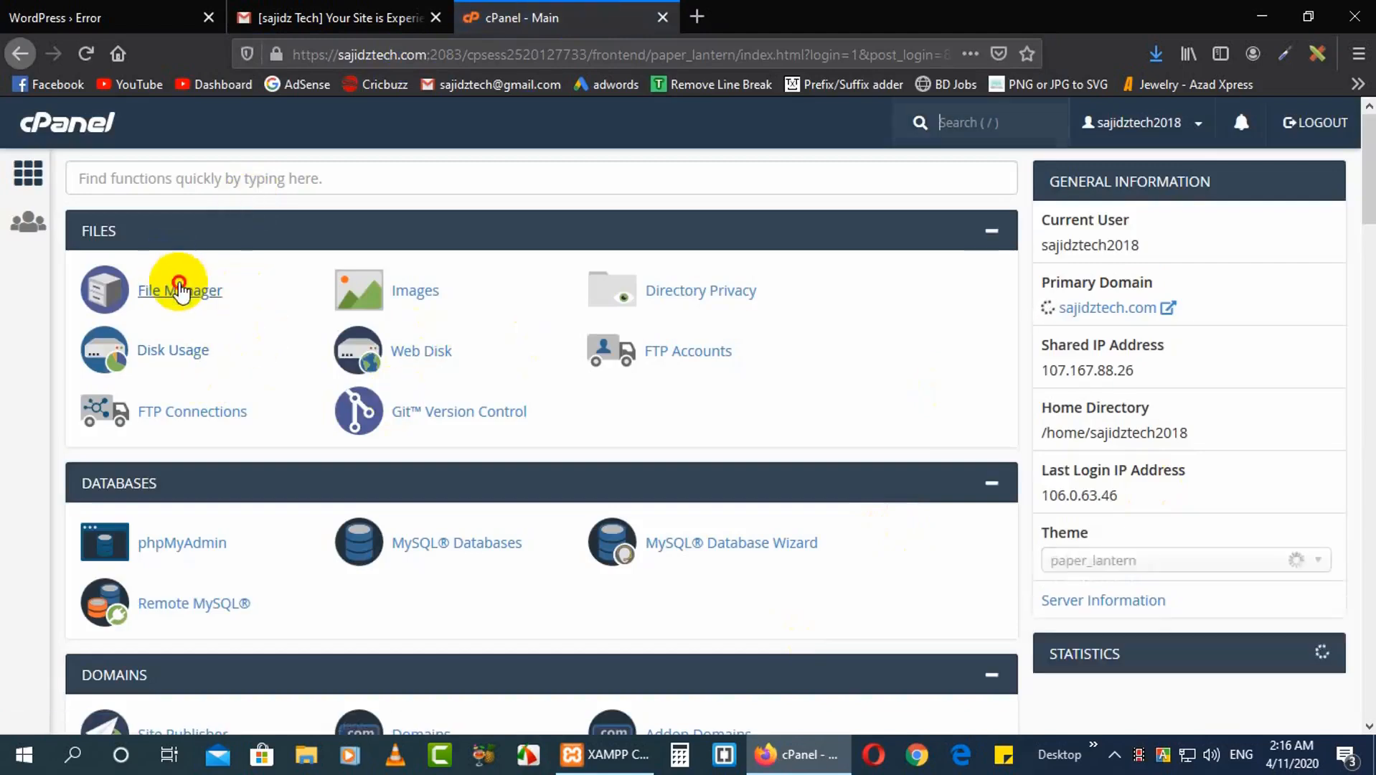
Open the public_html folder in the cPanel File Manager and look through its files.
click(178, 285)
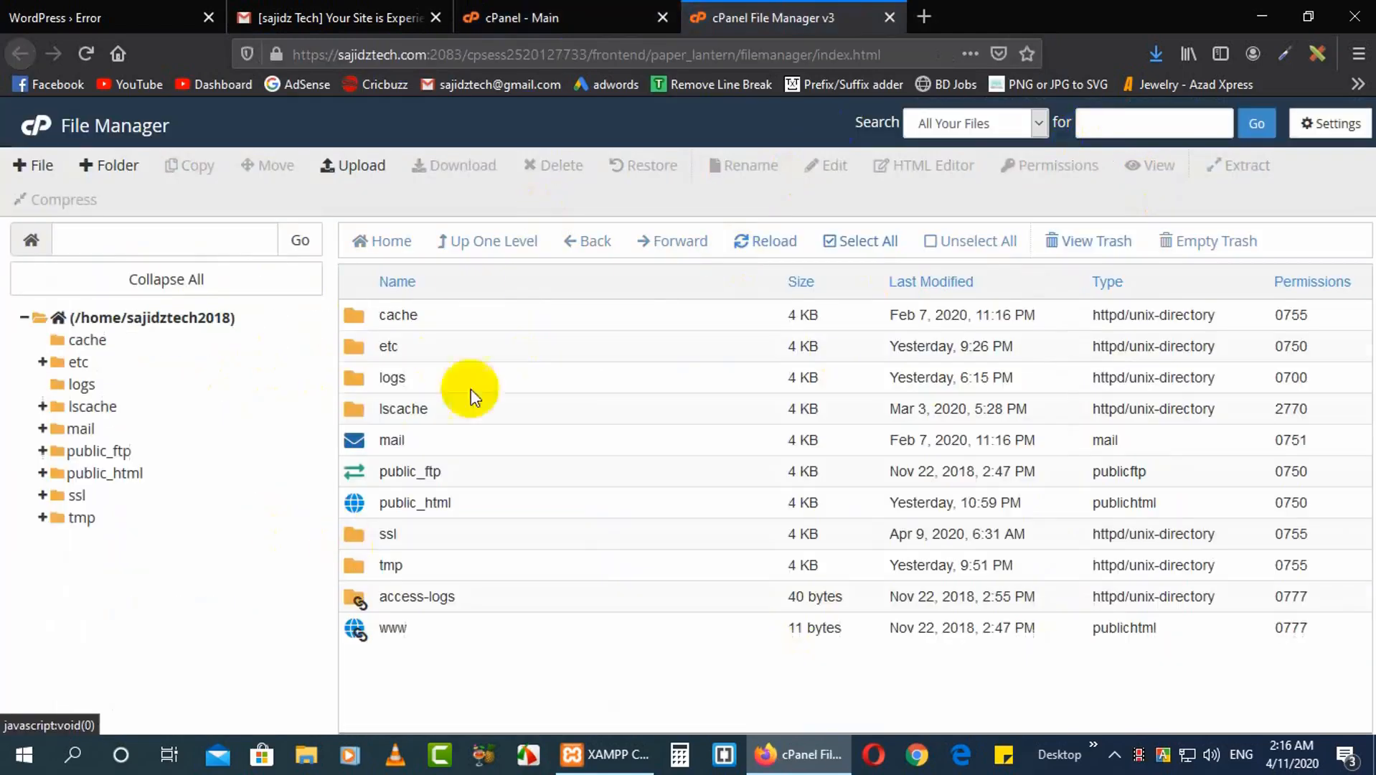
double_click(466, 511)
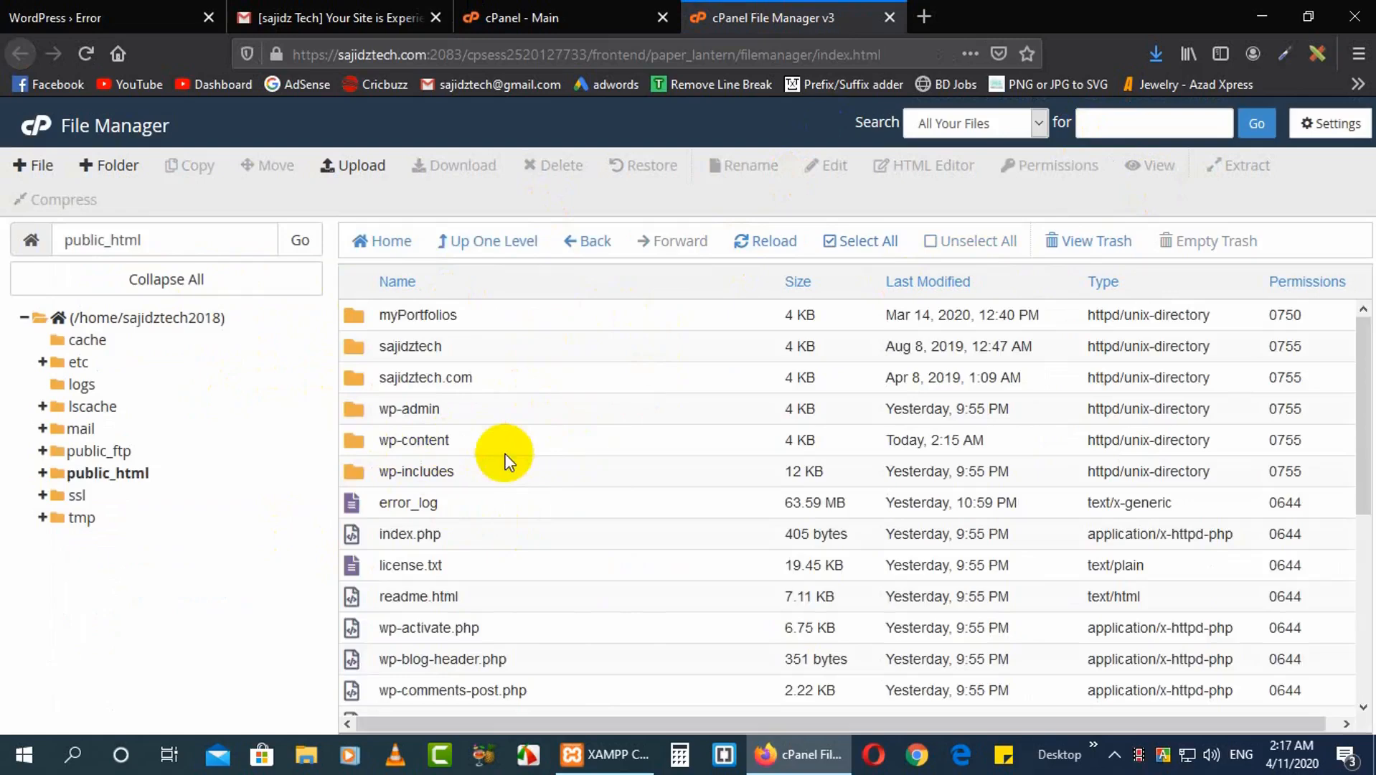
scroll(601, 474, down, 5)
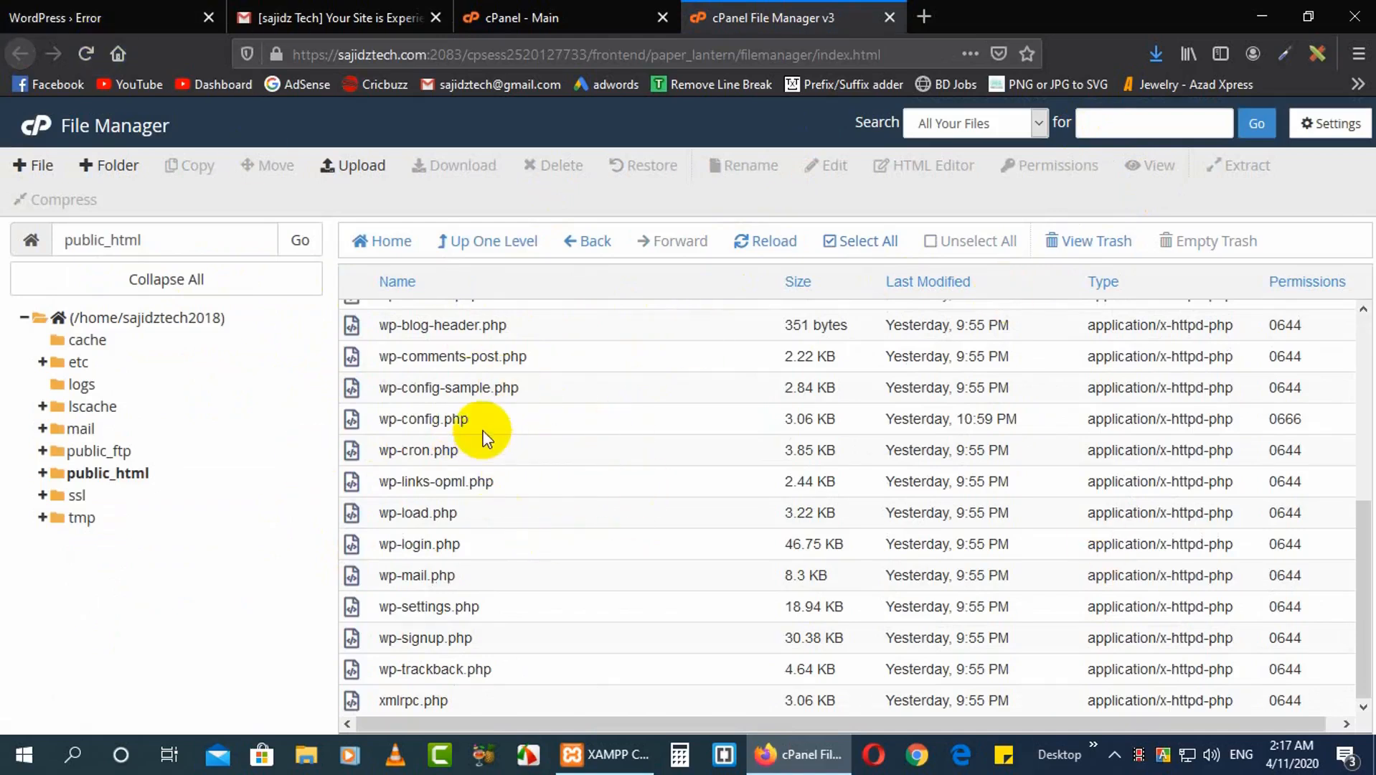
scroll(614, 531, up, 5)
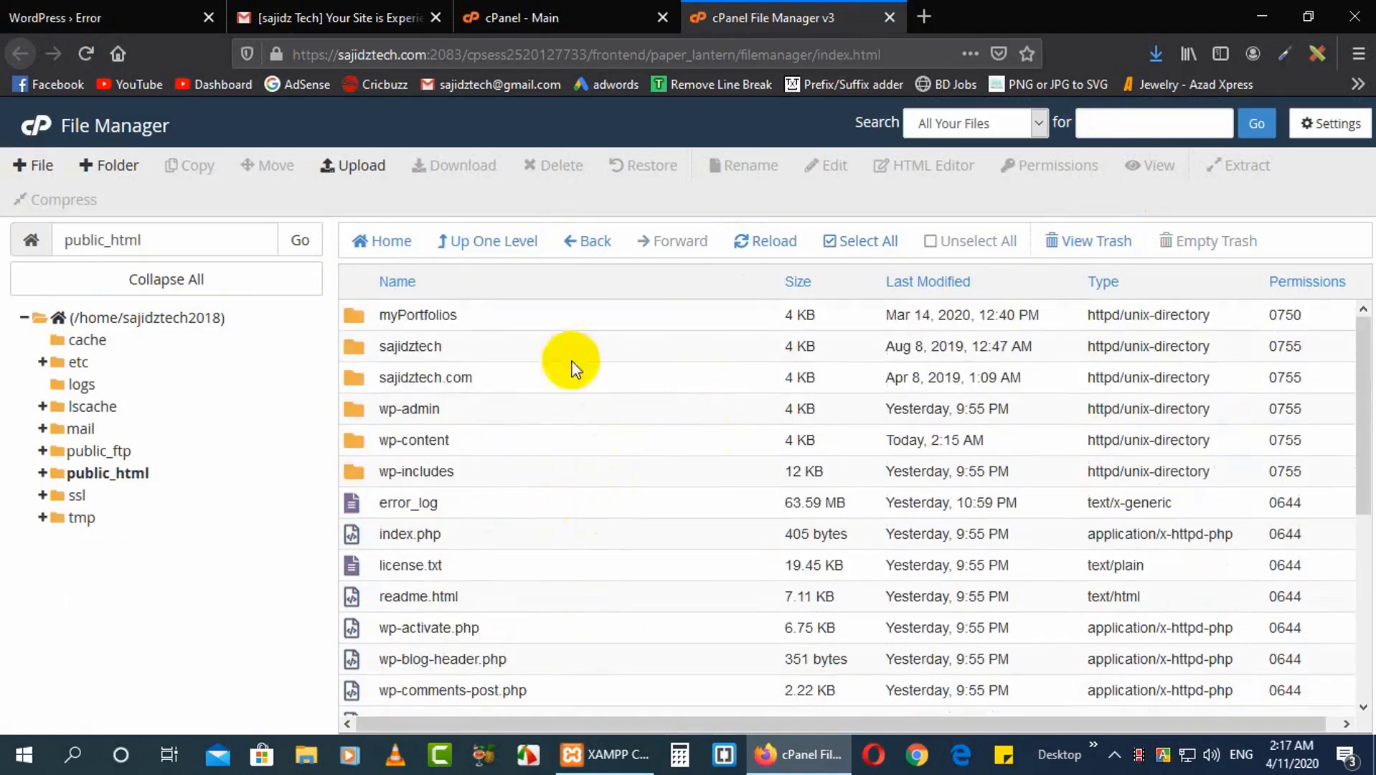
Open wp-config.php from public_html in the code editor, accepting the encoding dialog.
scroll(491, 398, down, 5)
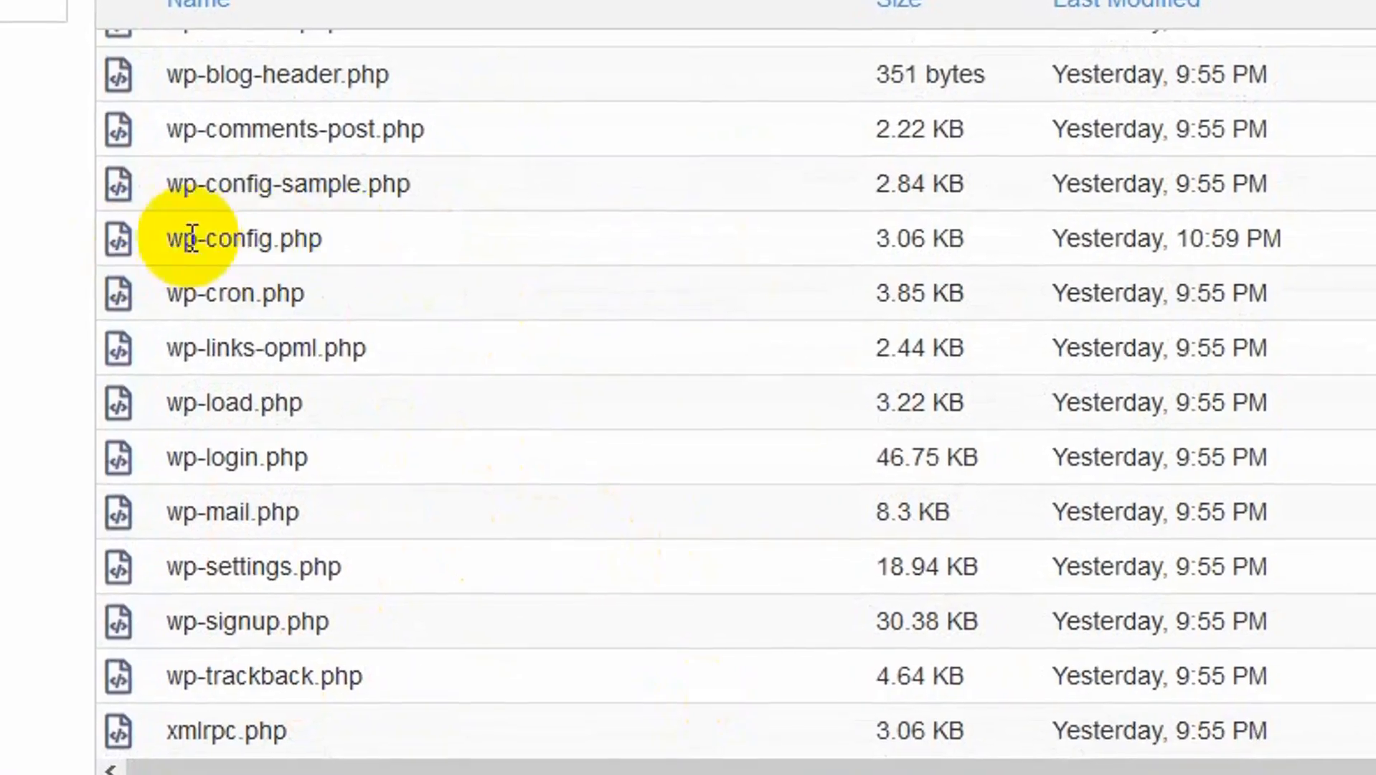
click(423, 230)
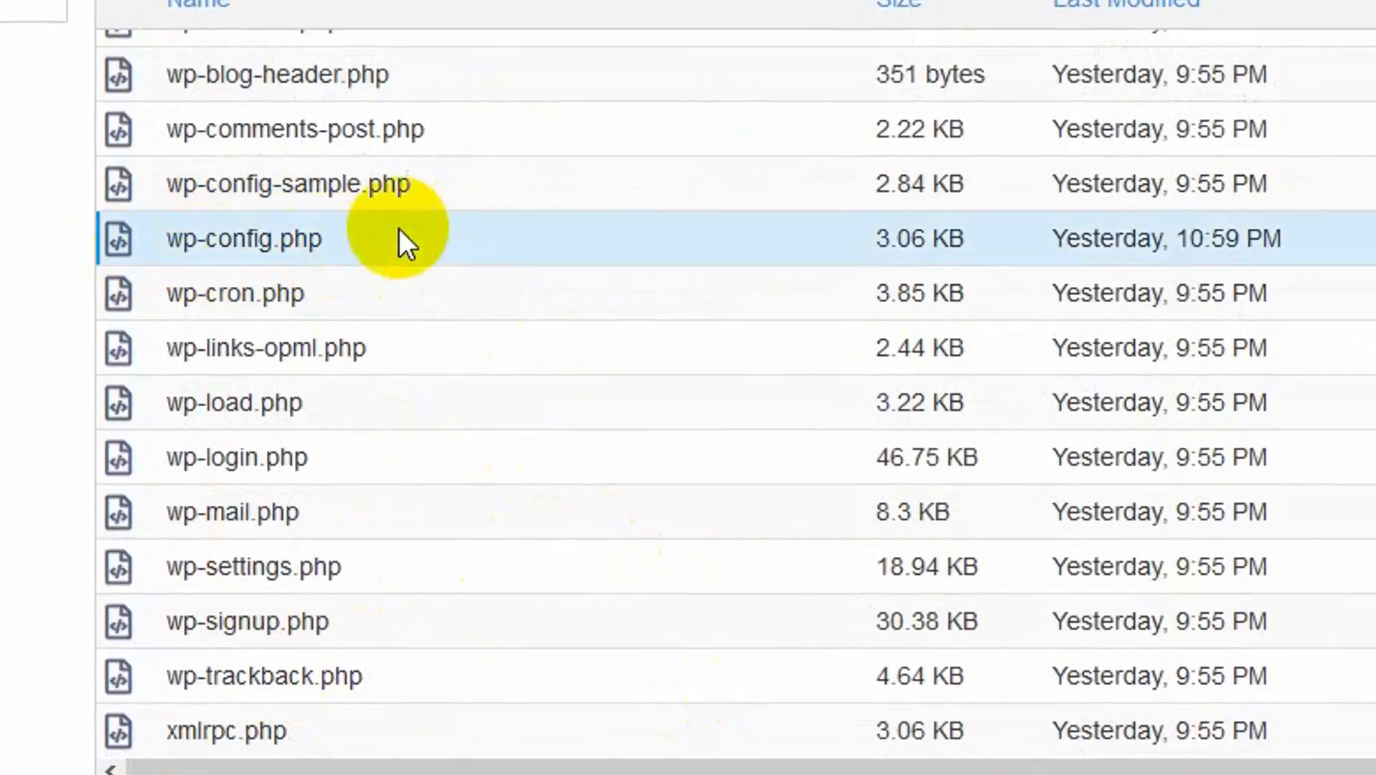
right_click(360, 230)
click(441, 361)
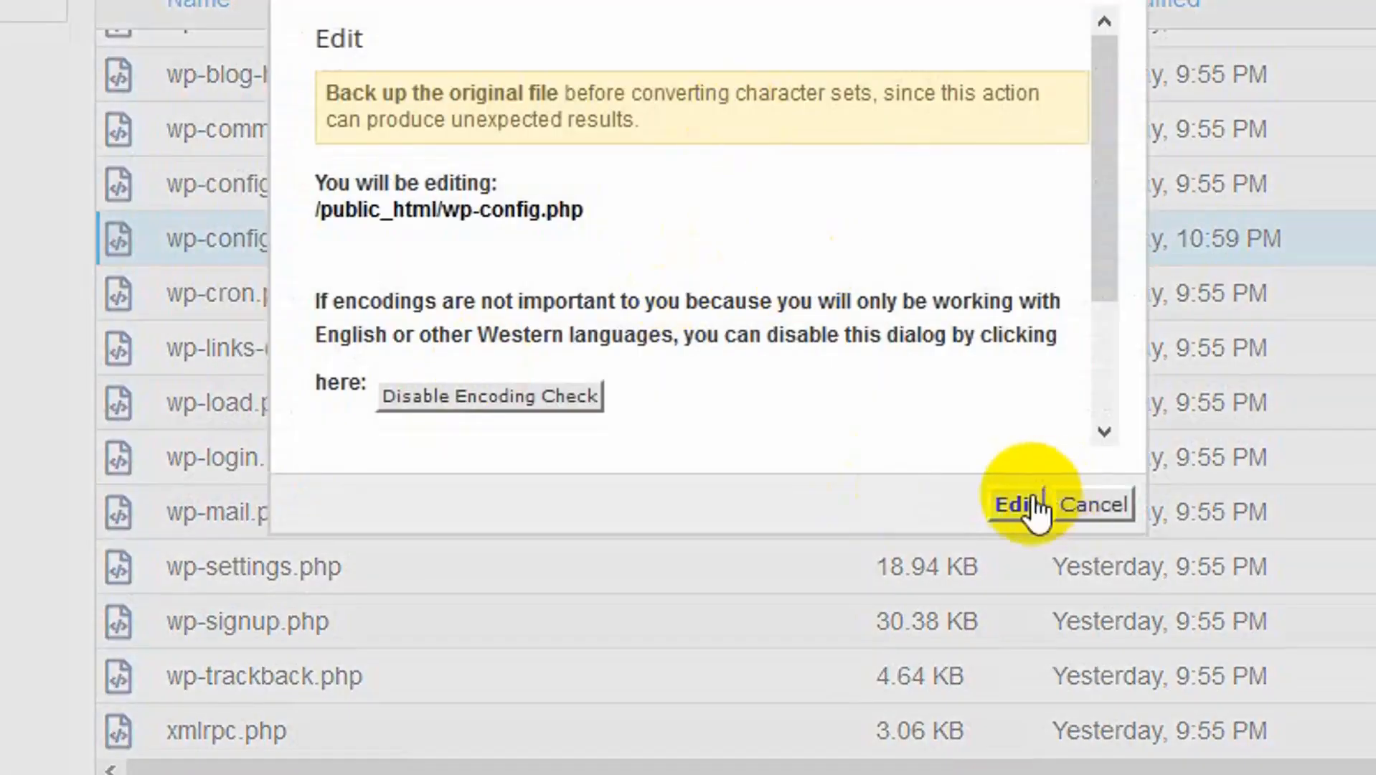
click(1033, 502)
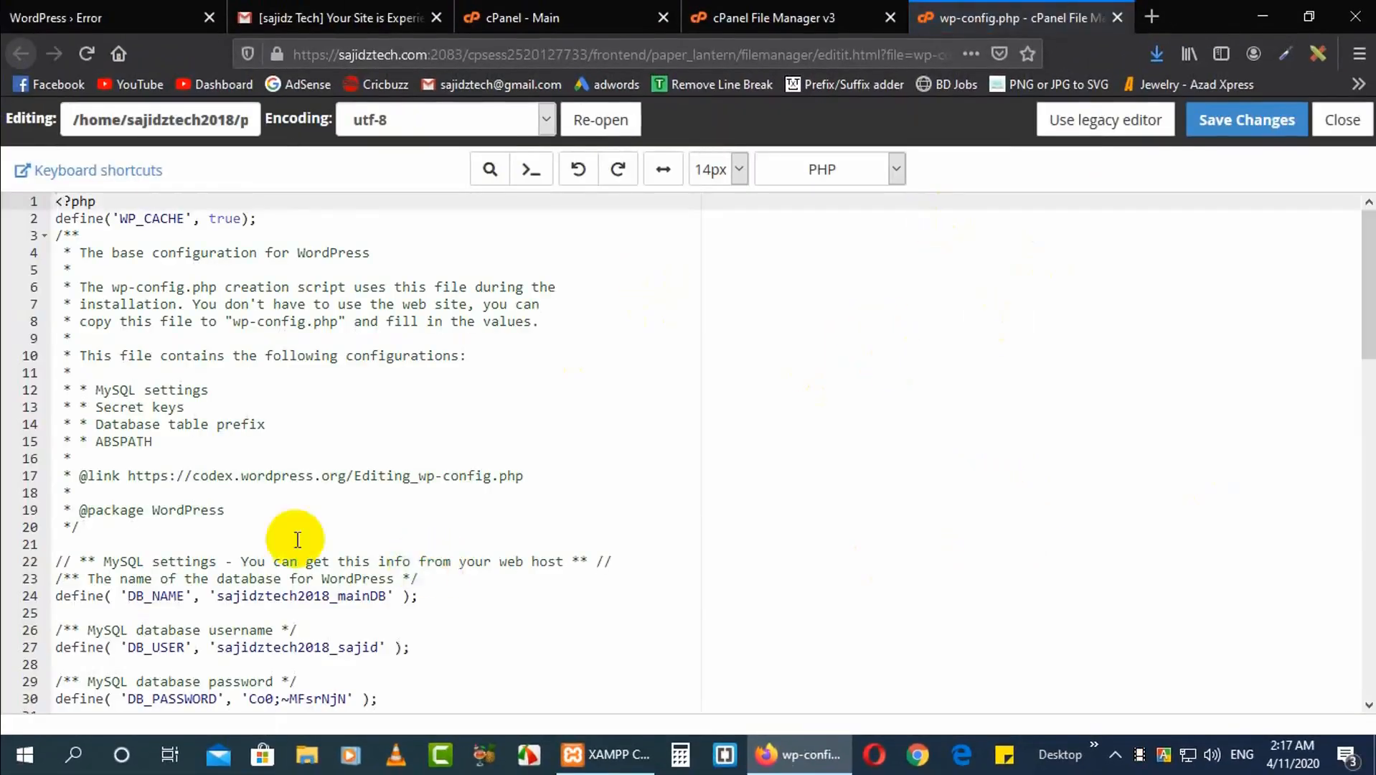
Set WP_DEBUG to true on line 81 of wp-config.php and save the file.
scroll(409, 510, down, 15)
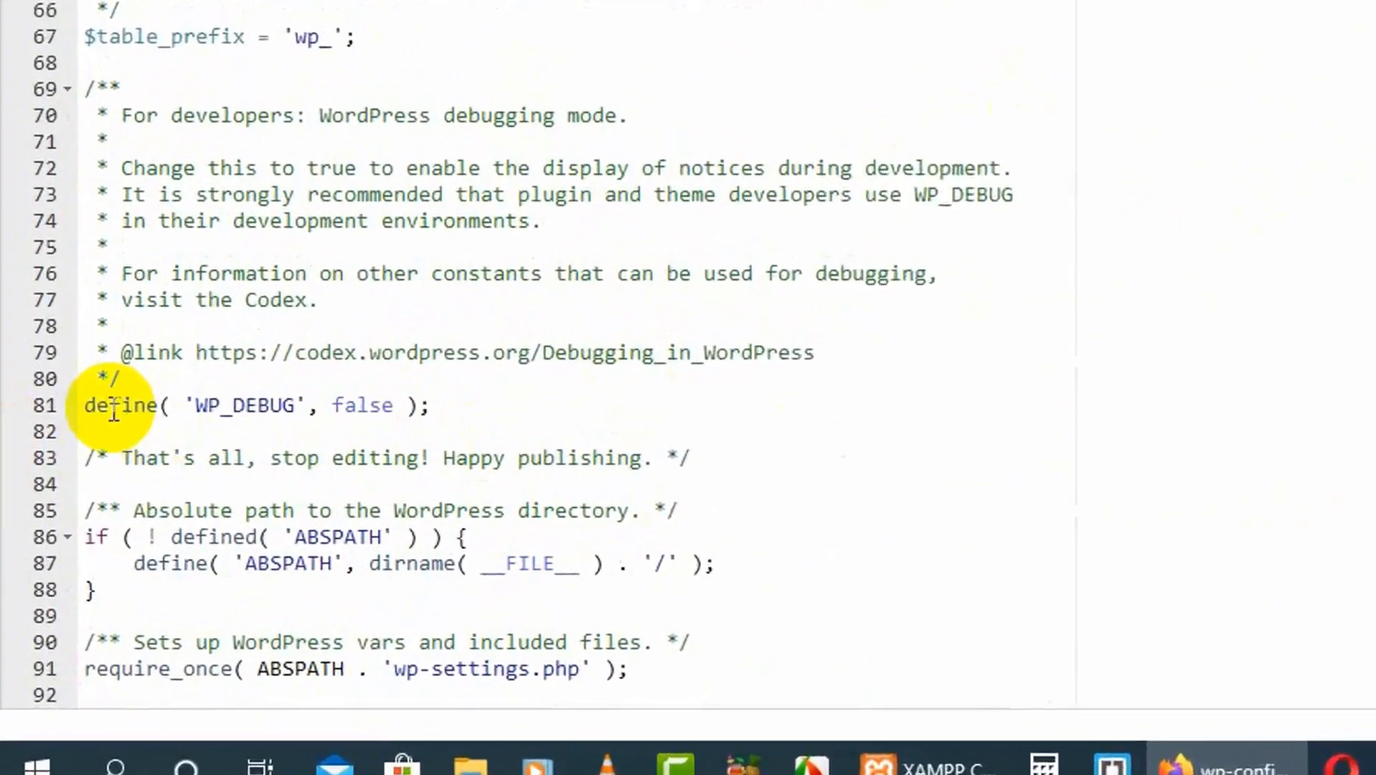
drag(99, 367, 507, 402)
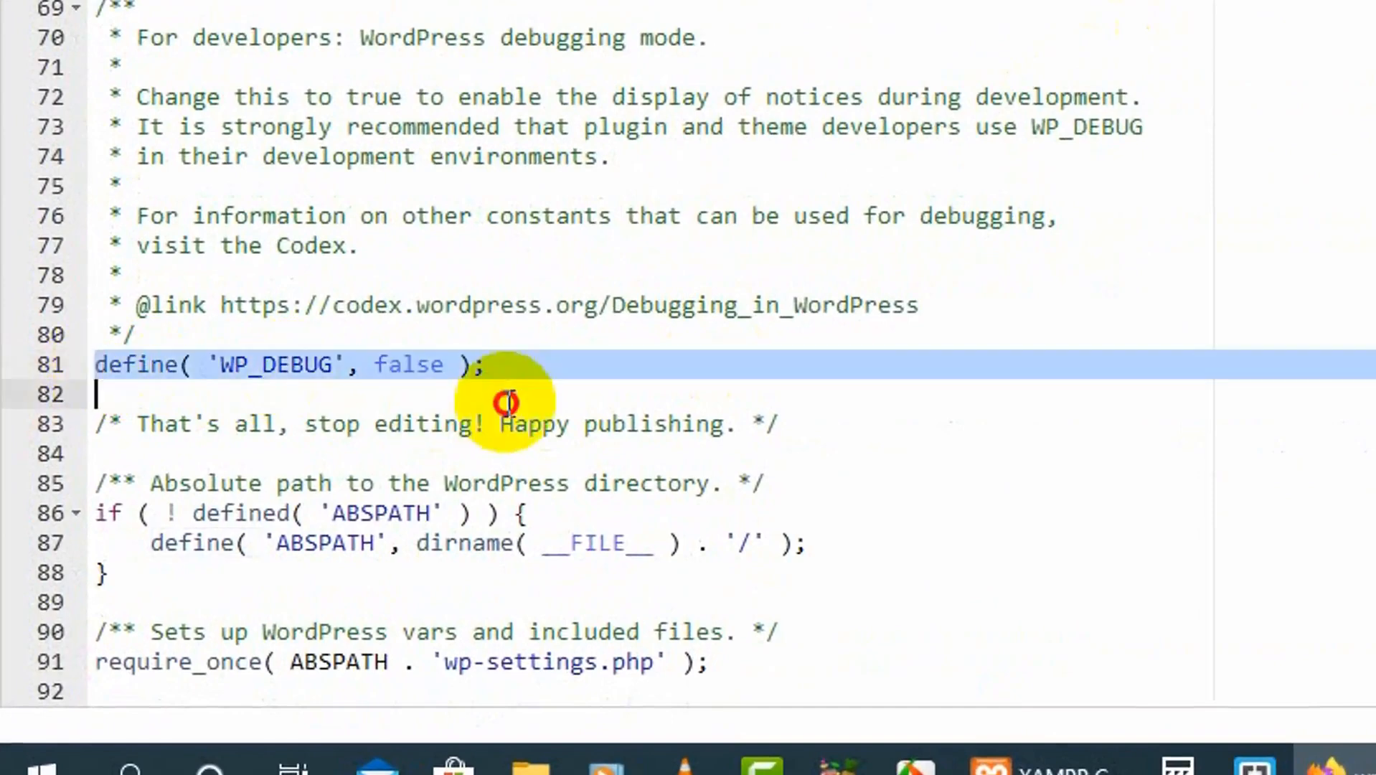
click(414, 364)
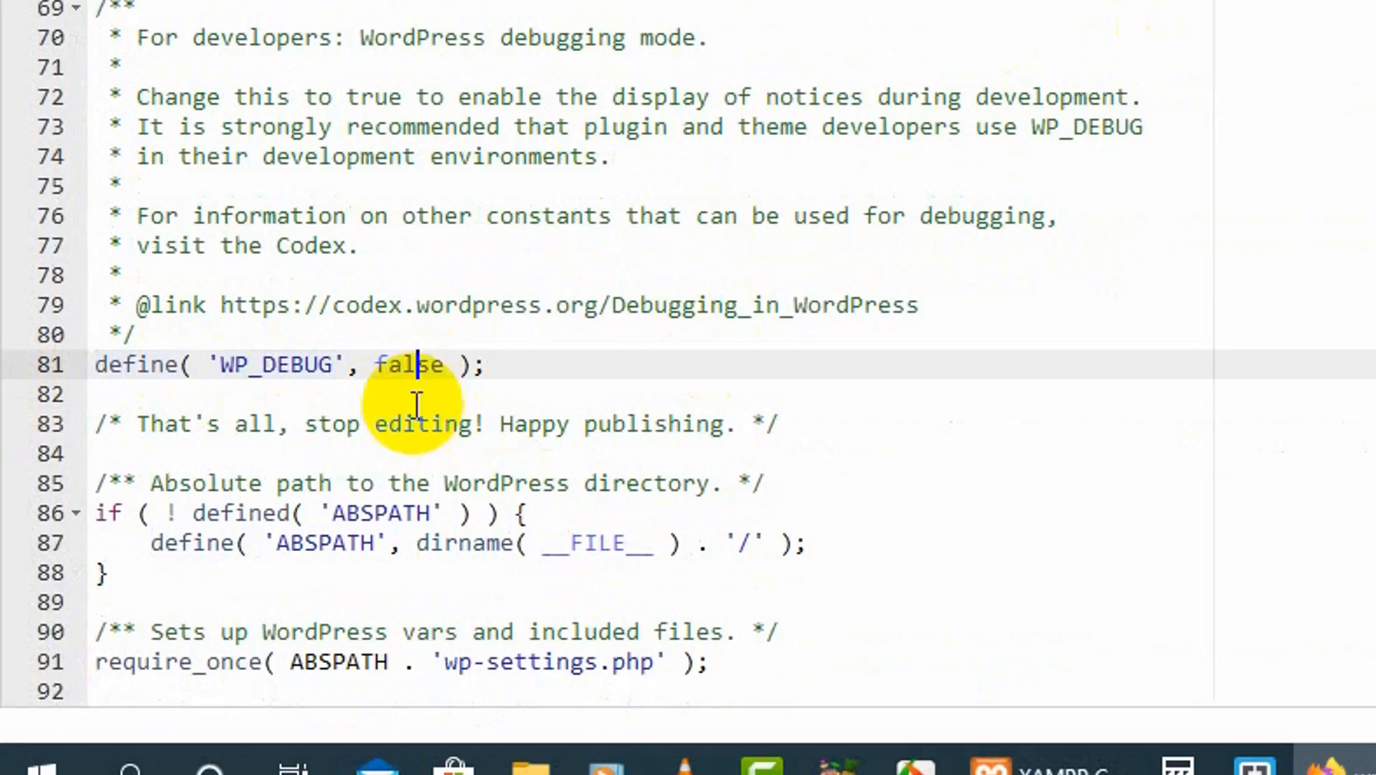
text(t)
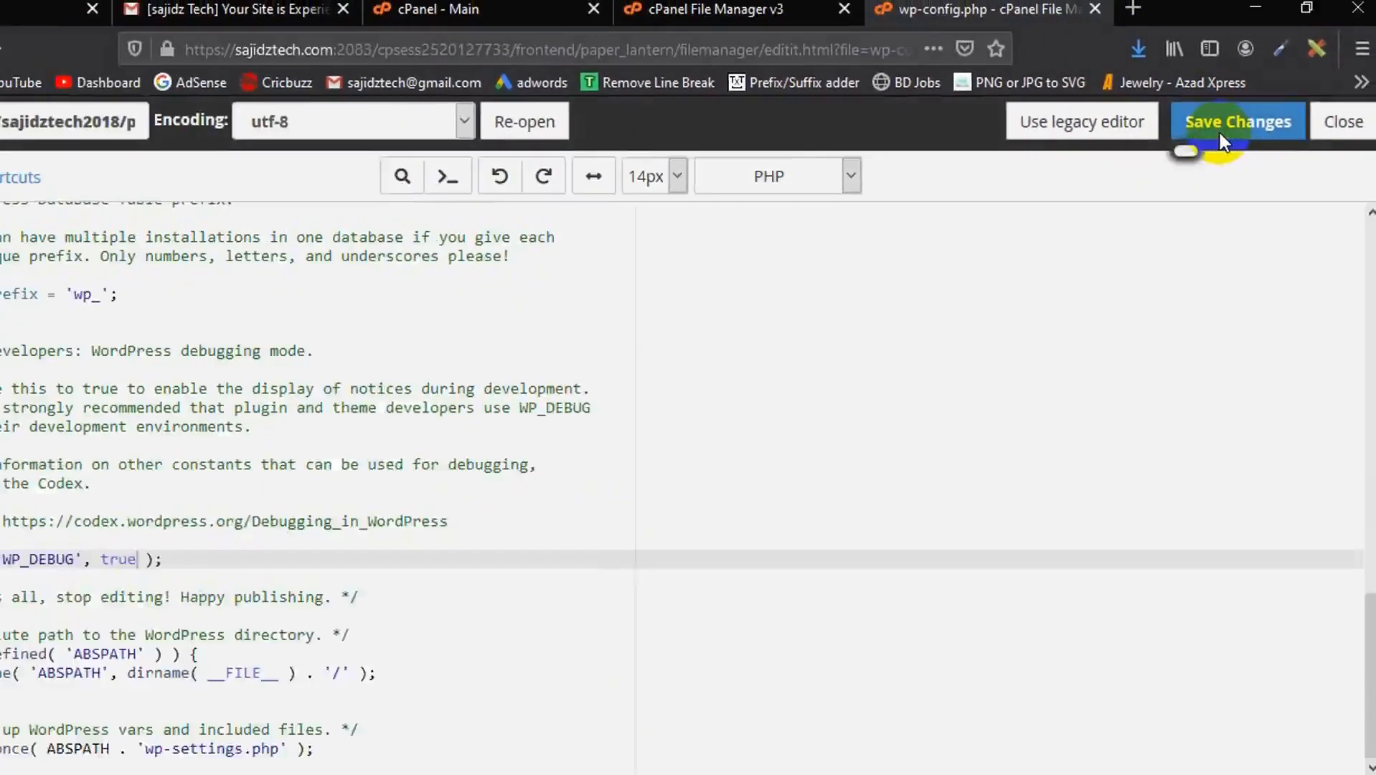
click(1184, 132)
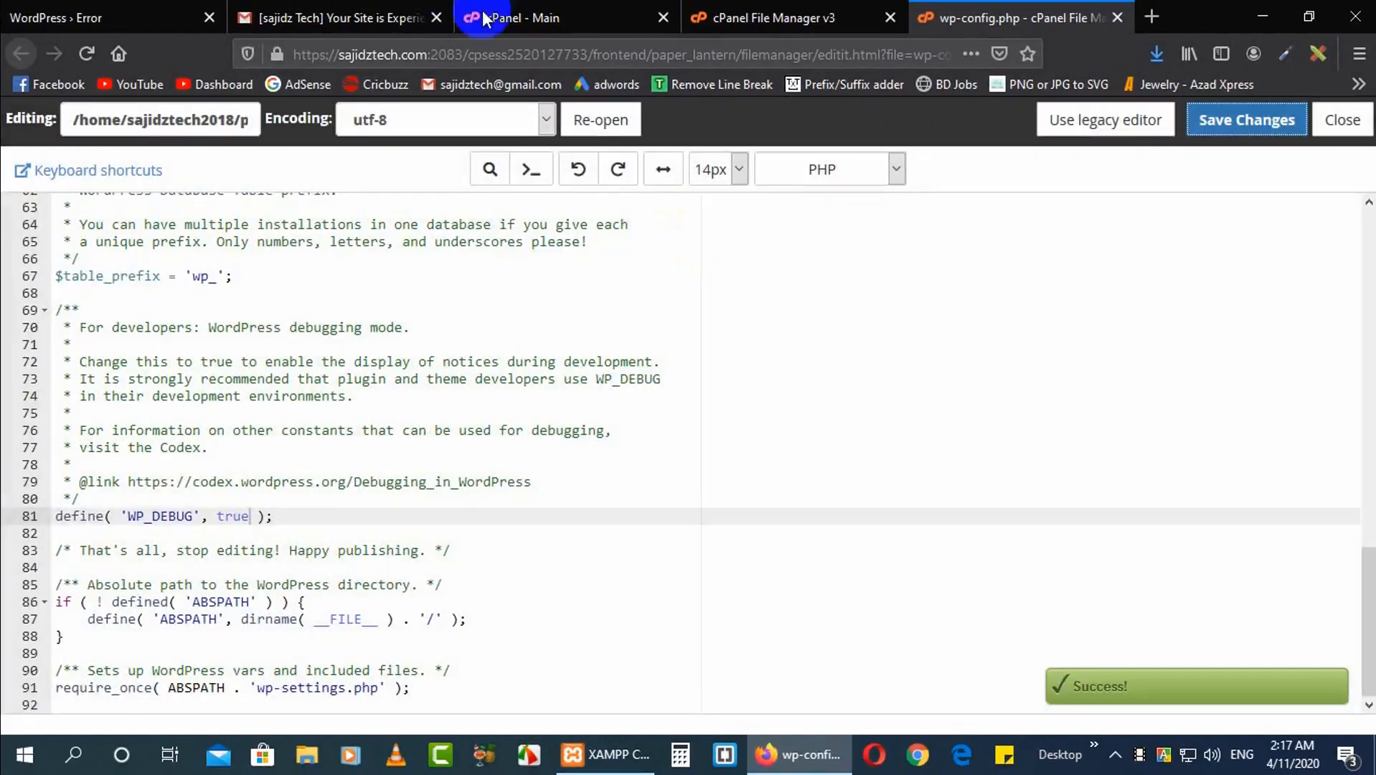
Reload the WordPress error page and examine the parse error's file path and line number.
click(543, 10)
click(362, 10)
click(169, 21)
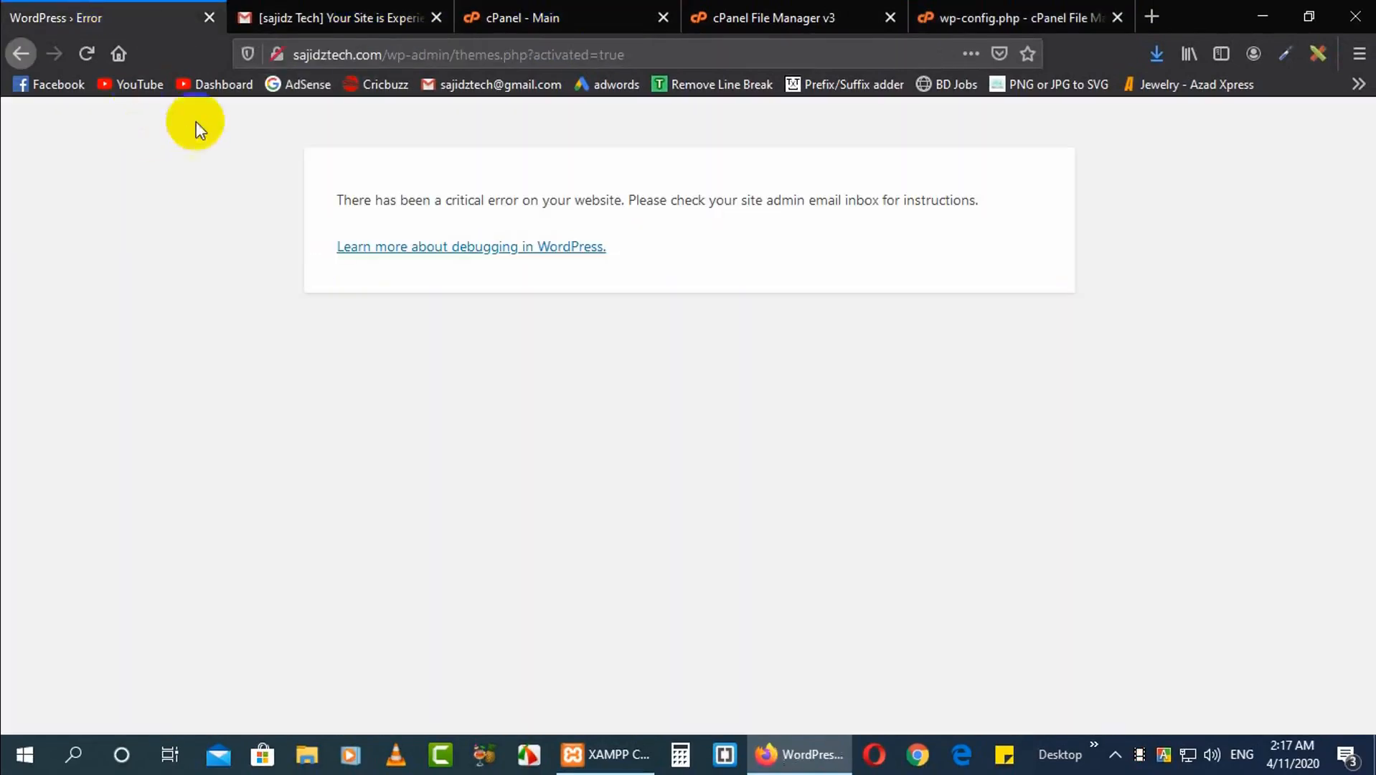
click(87, 54)
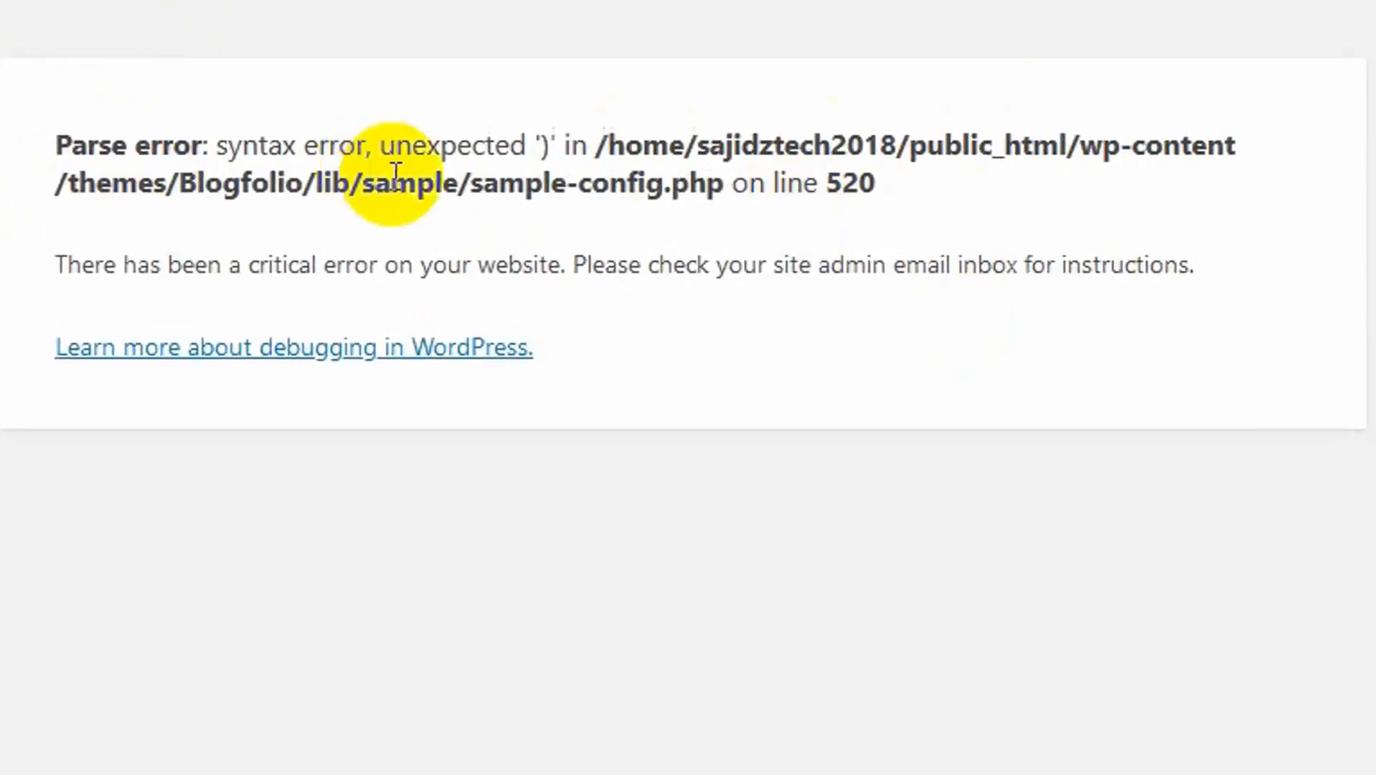
drag(58, 143, 526, 147)
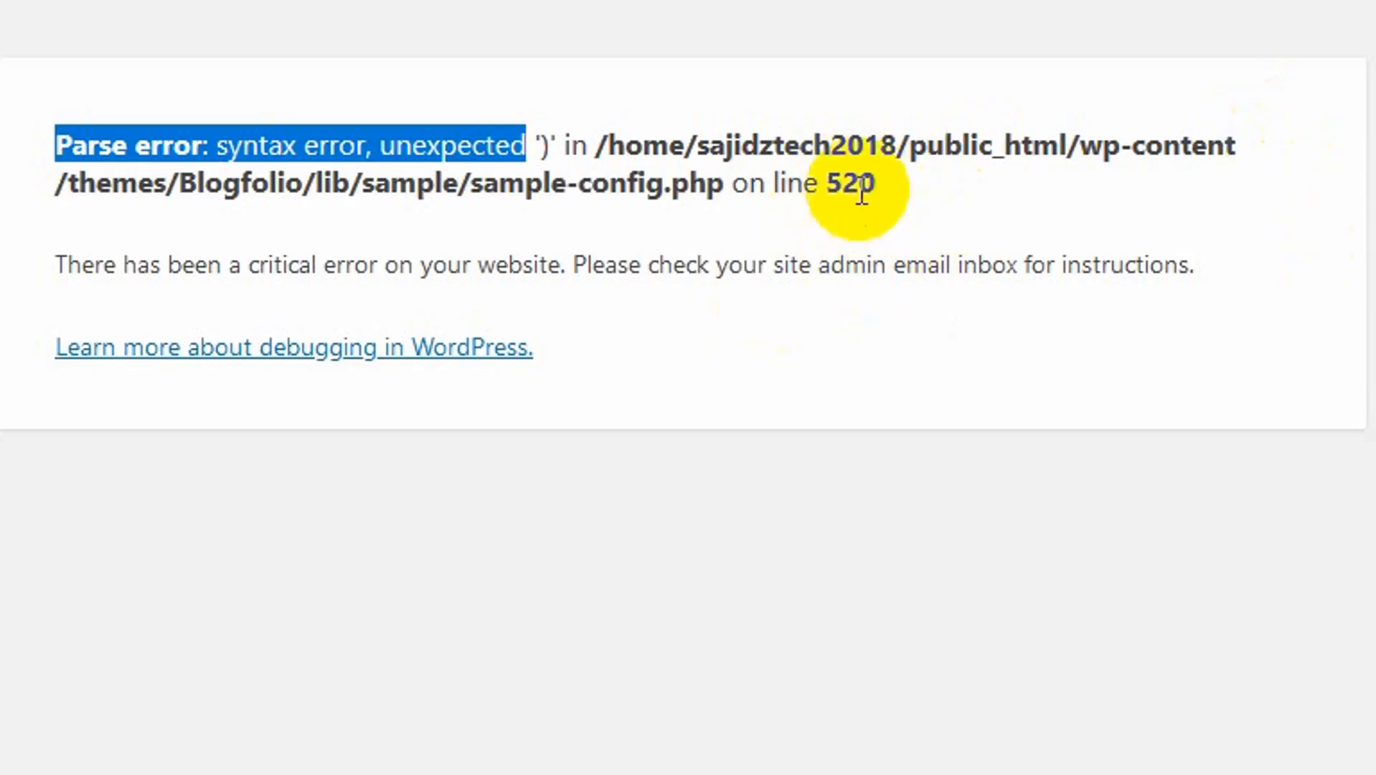
Return to the File Manager and open the wp-content/themes/Blogfolio folder inside public_html.
click(1004, 18)
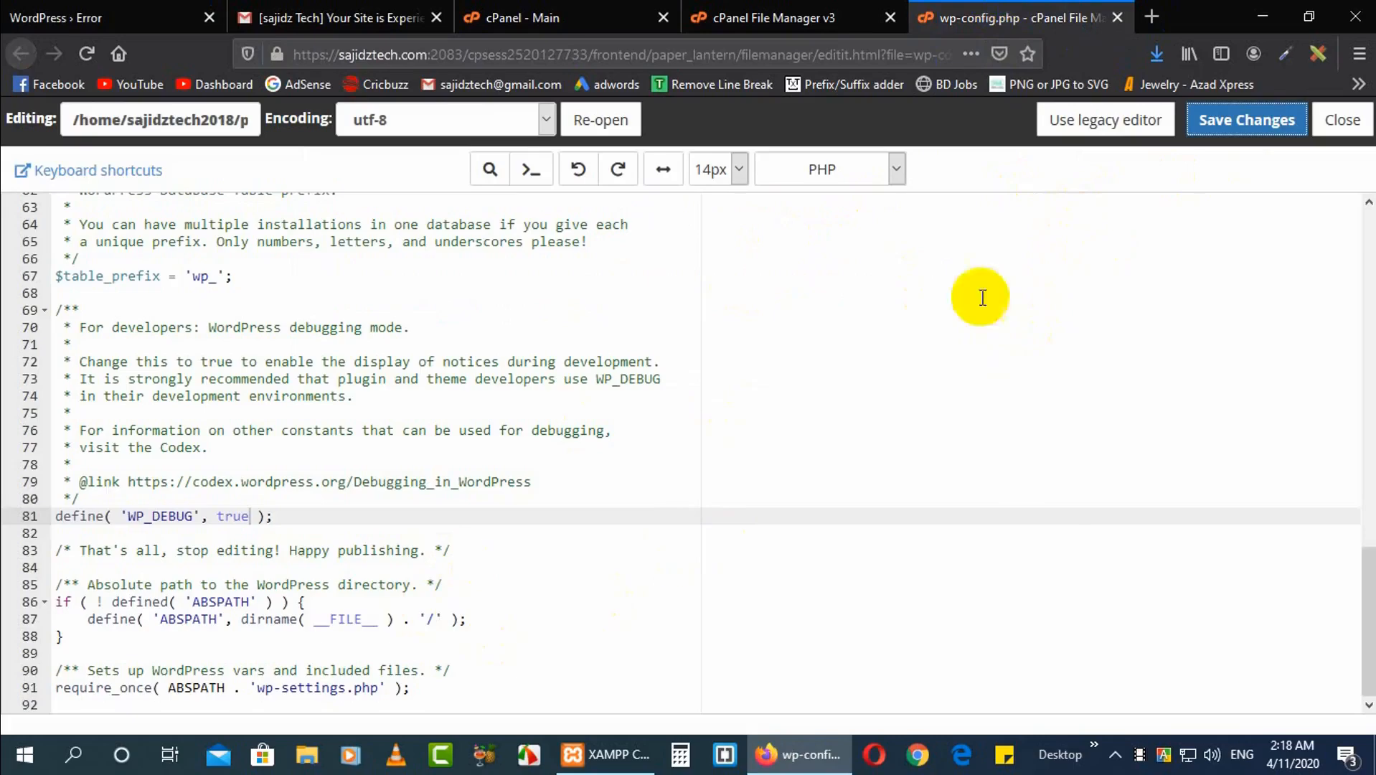
click(760, 17)
scroll(574, 546, up, 5)
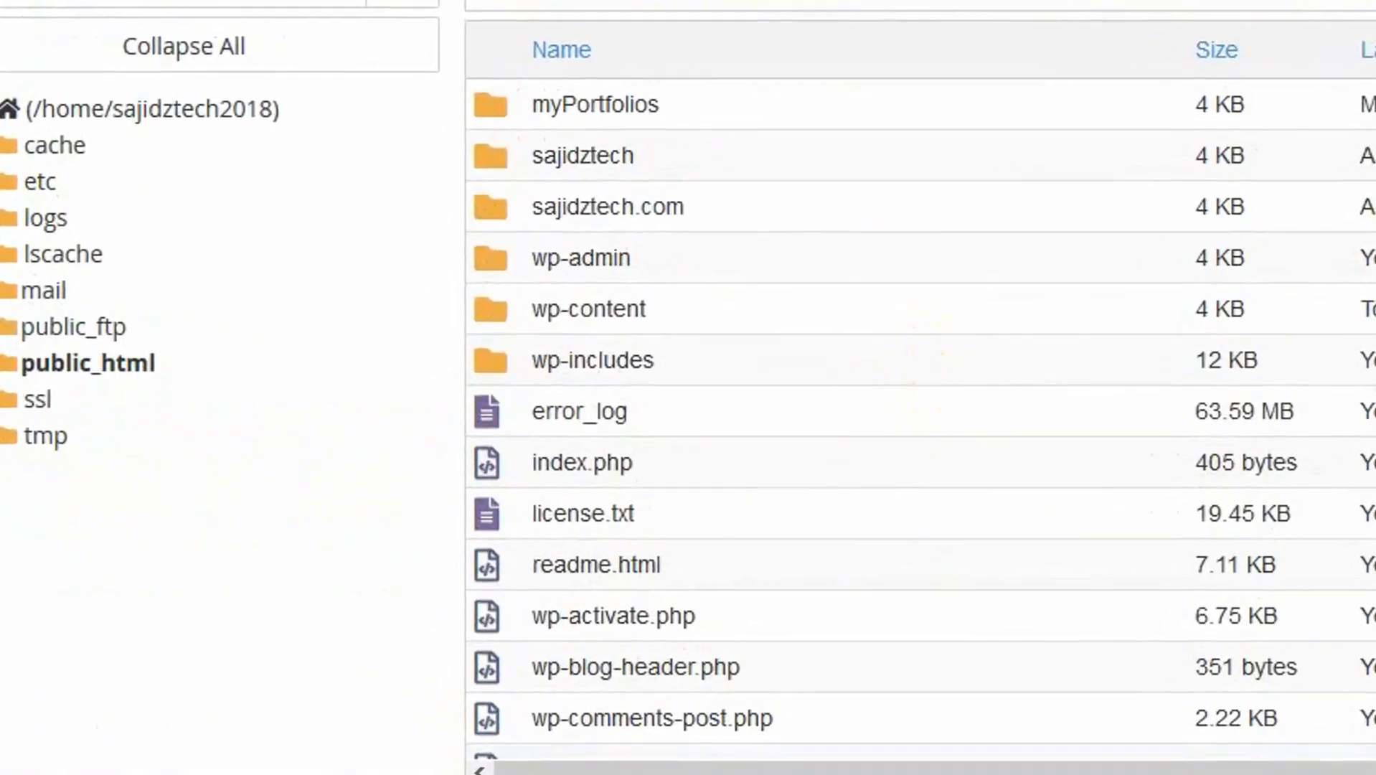
click(582, 387)
double_click(706, 315)
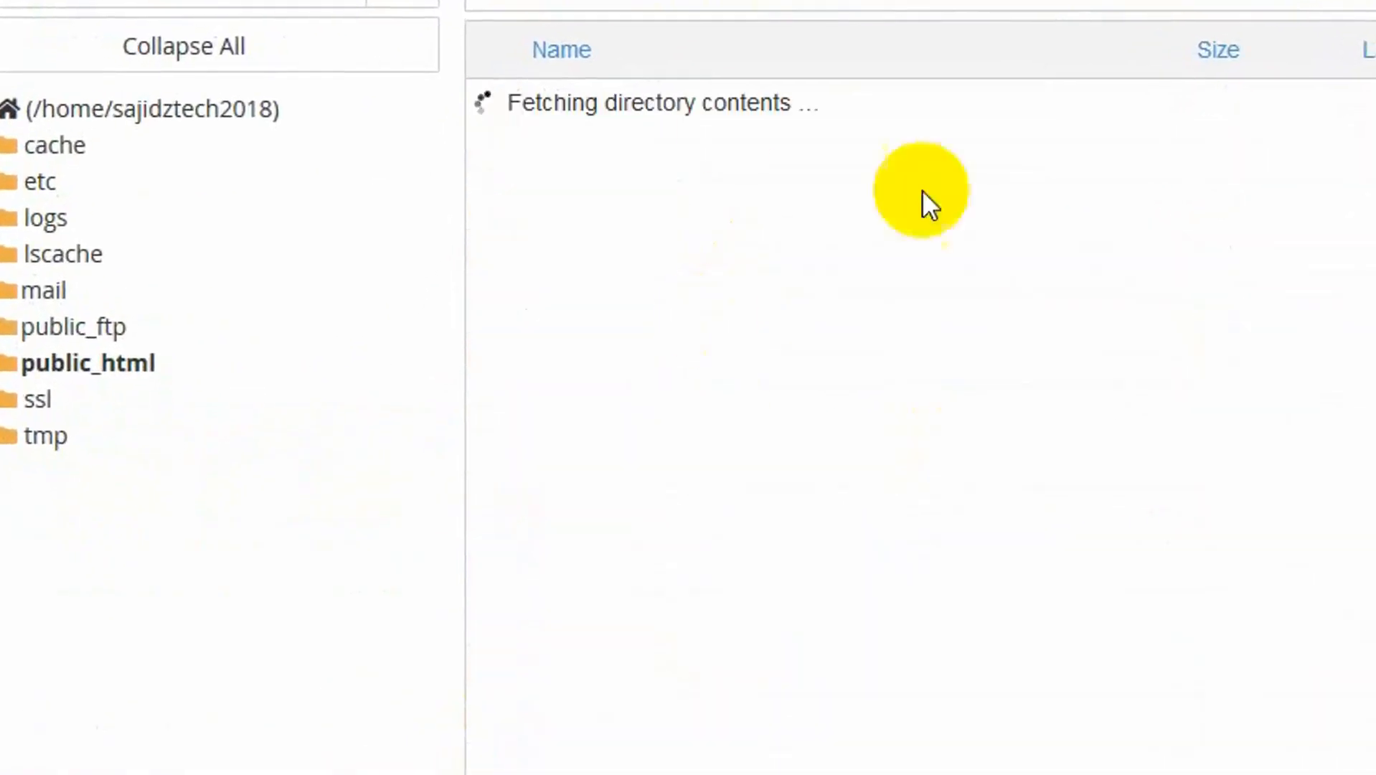
double_click(663, 162)
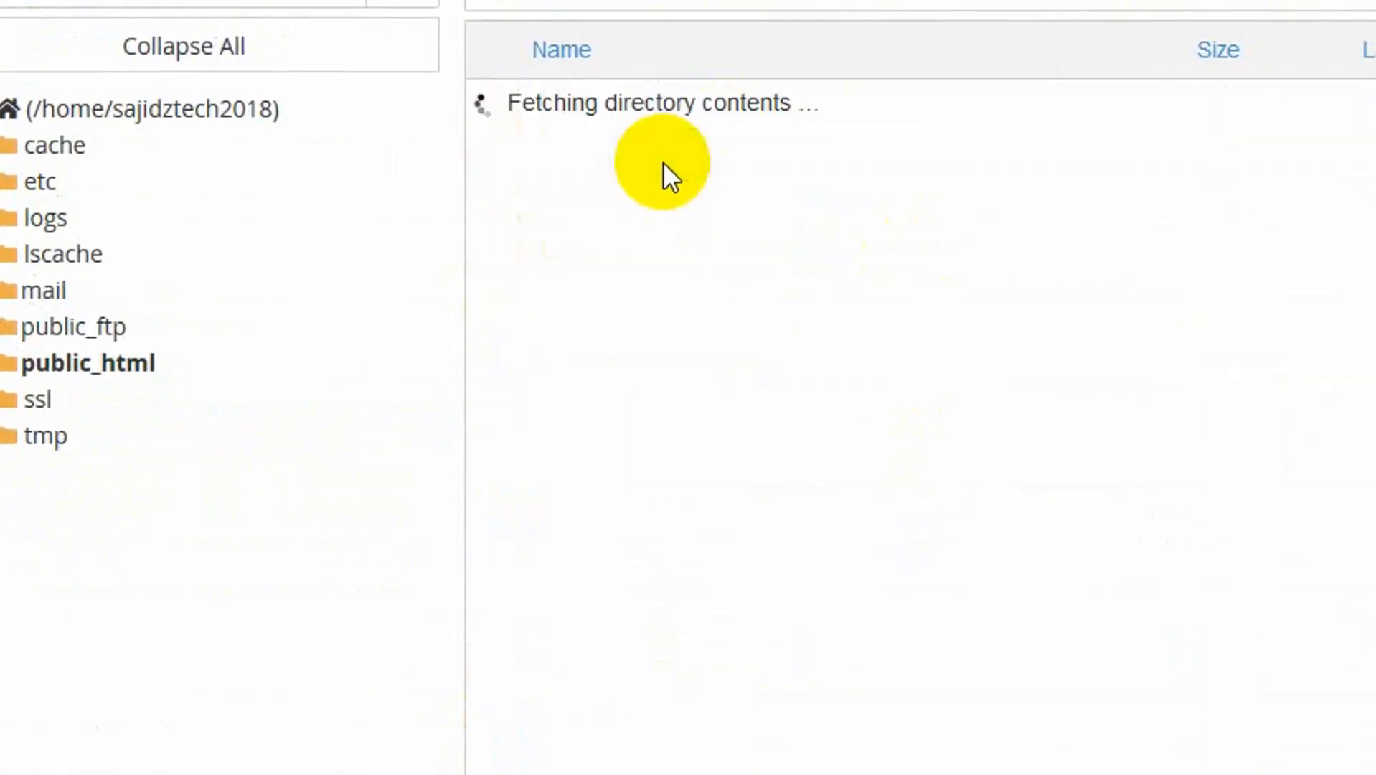
double_click(667, 111)
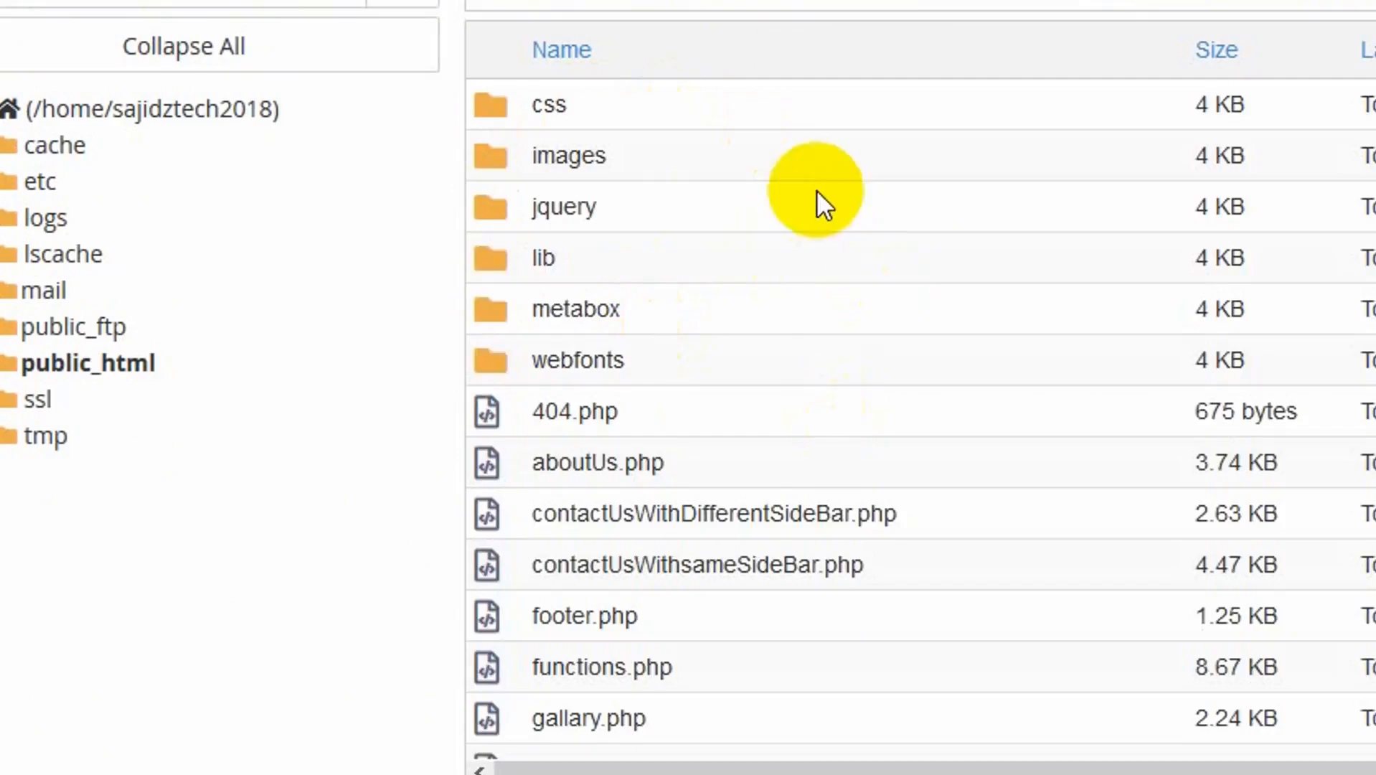
Look through the Blogfolio theme's files and open its lib/sample folder.
scroll(843, 287, down, 1)
scroll(840, 286, down, 10)
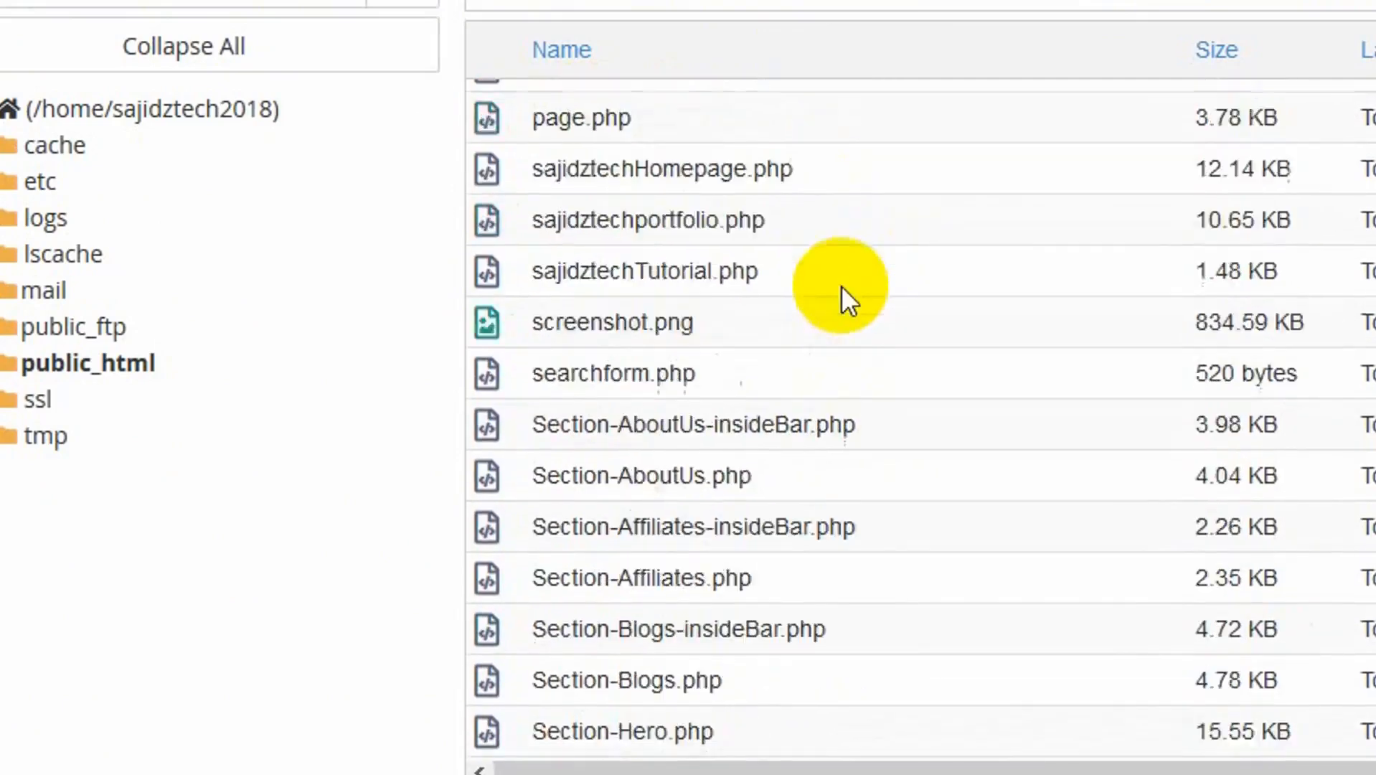
scroll(837, 298, up, 12)
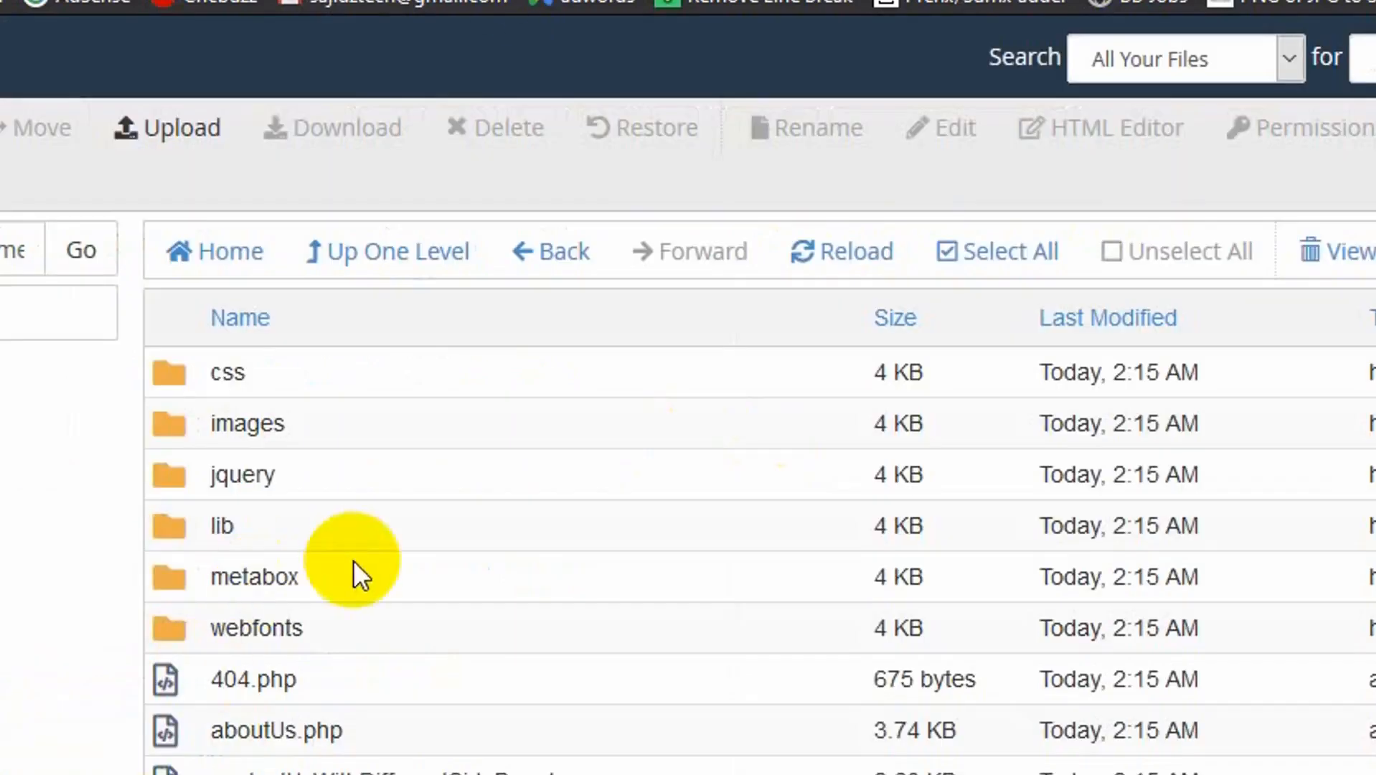
double_click(315, 530)
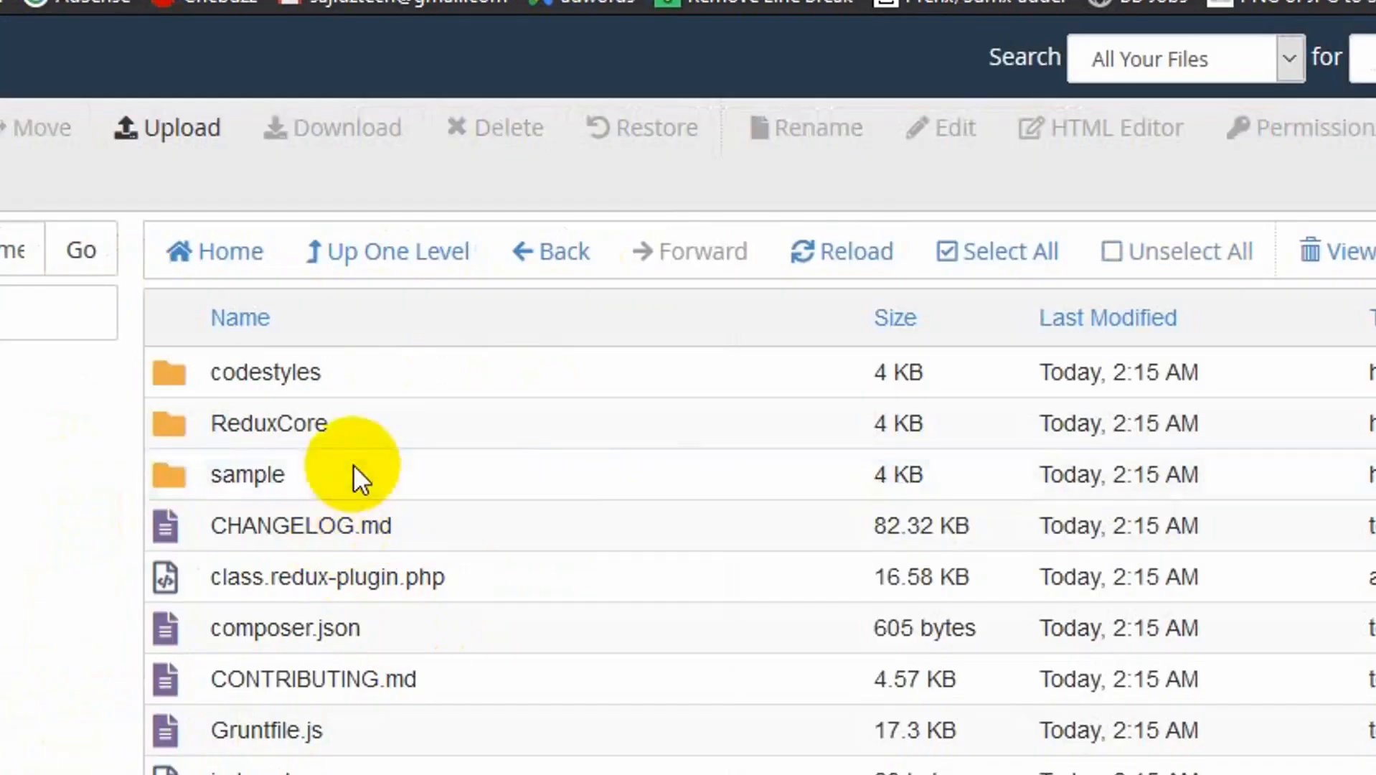
double_click(353, 464)
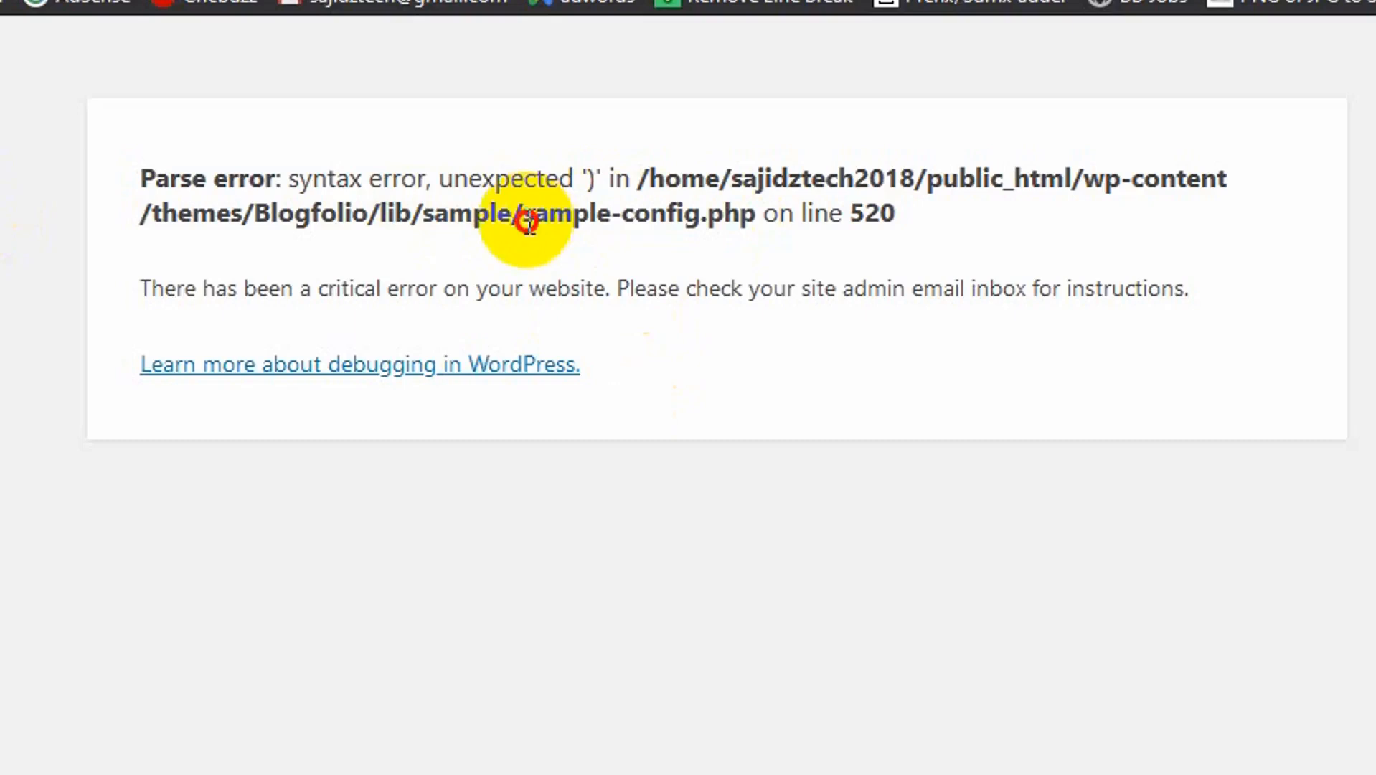
Check the file name in the parse error and open sample-config.php in the code editor, accepting the encoding dialog.
drag(524, 215, 763, 213)
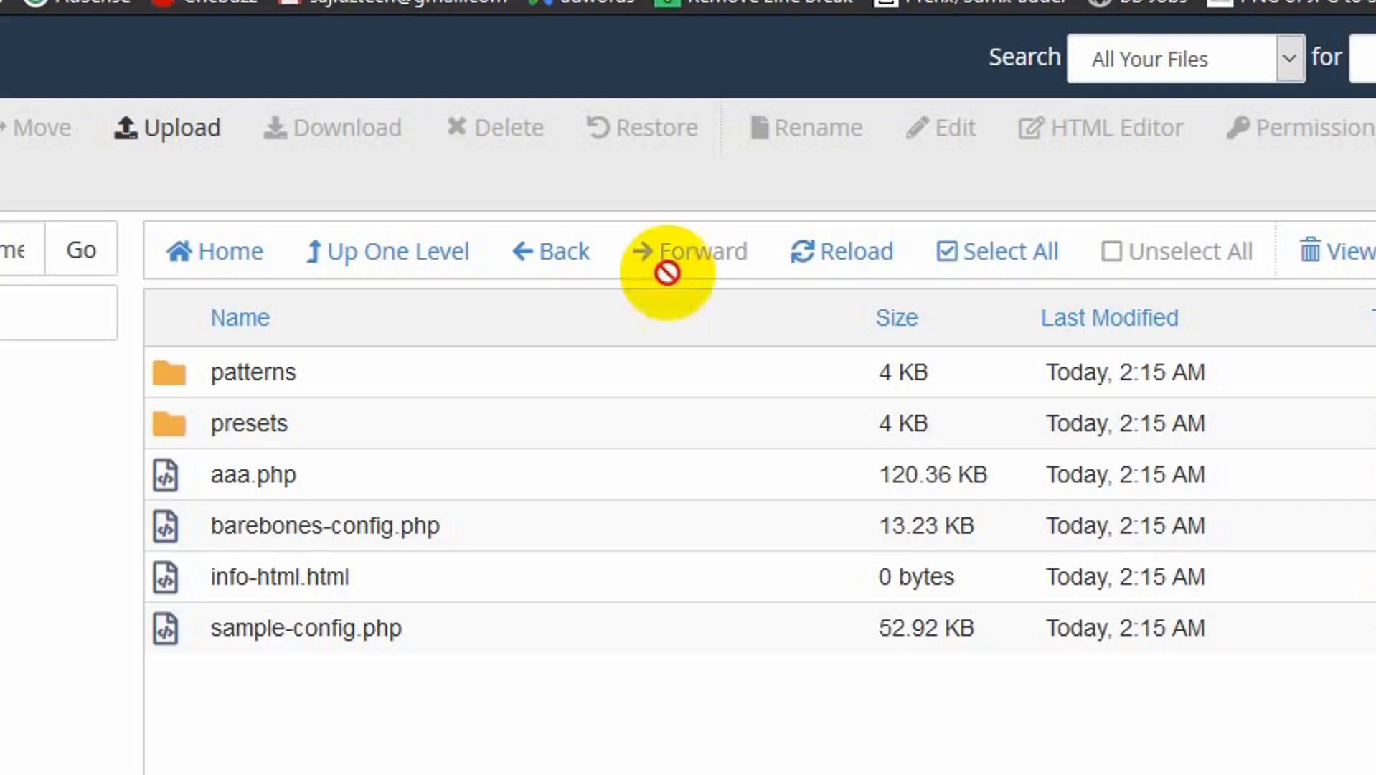
click(339, 626)
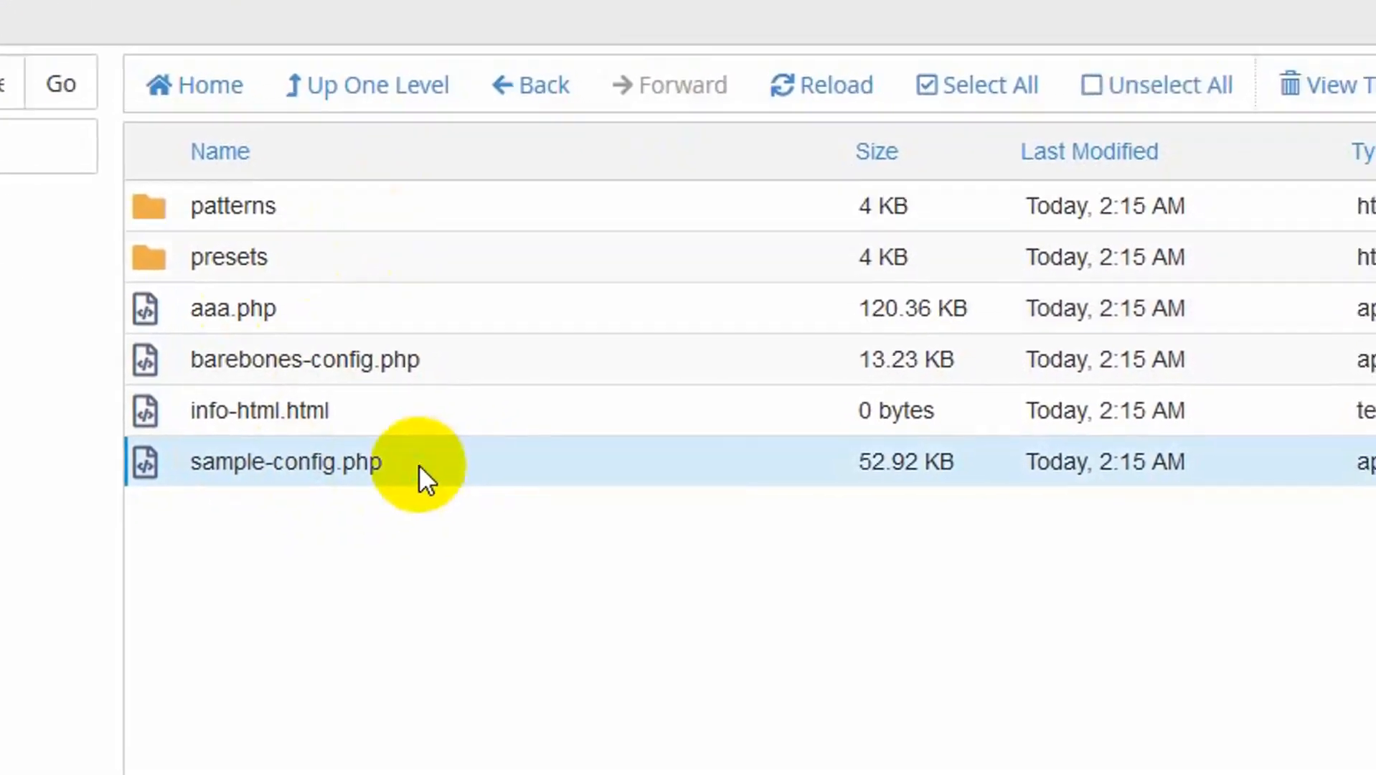
right_click(438, 631)
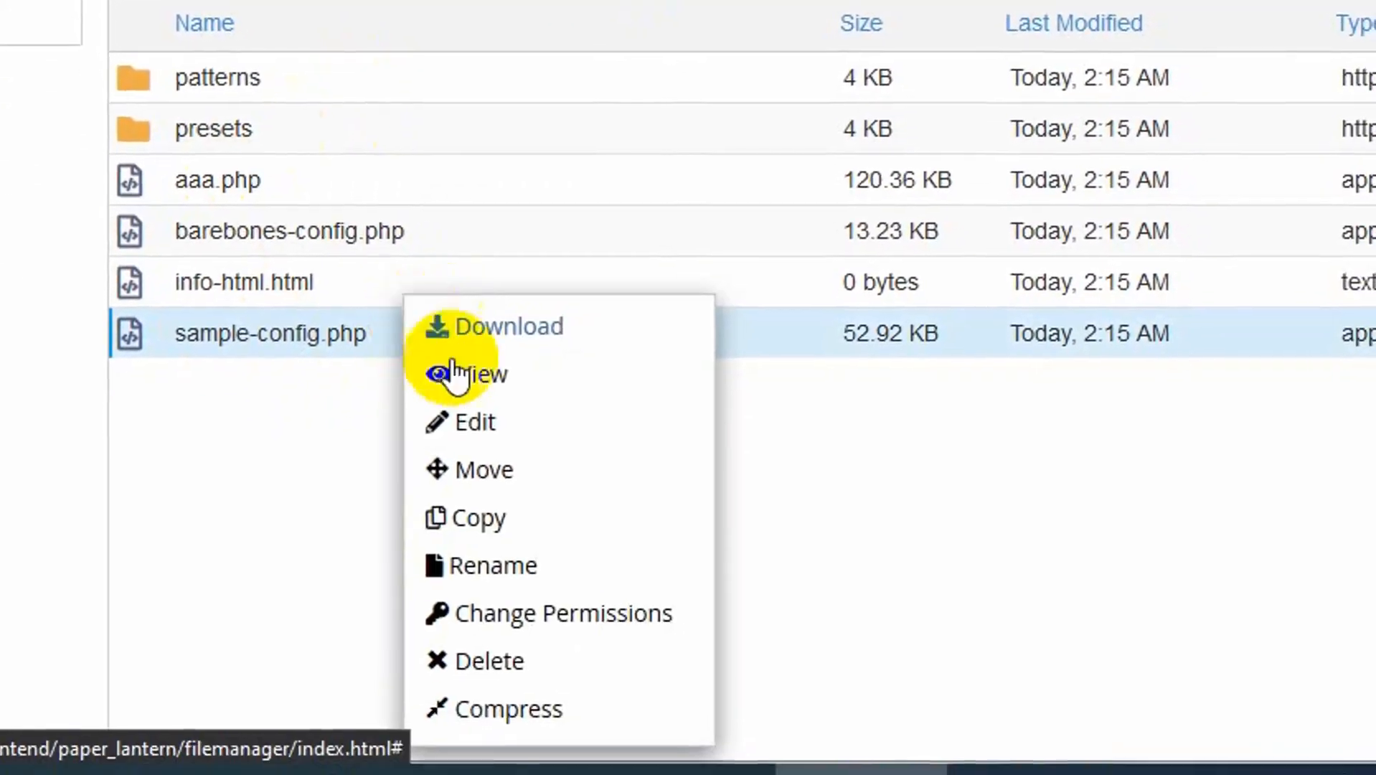
click(449, 423)
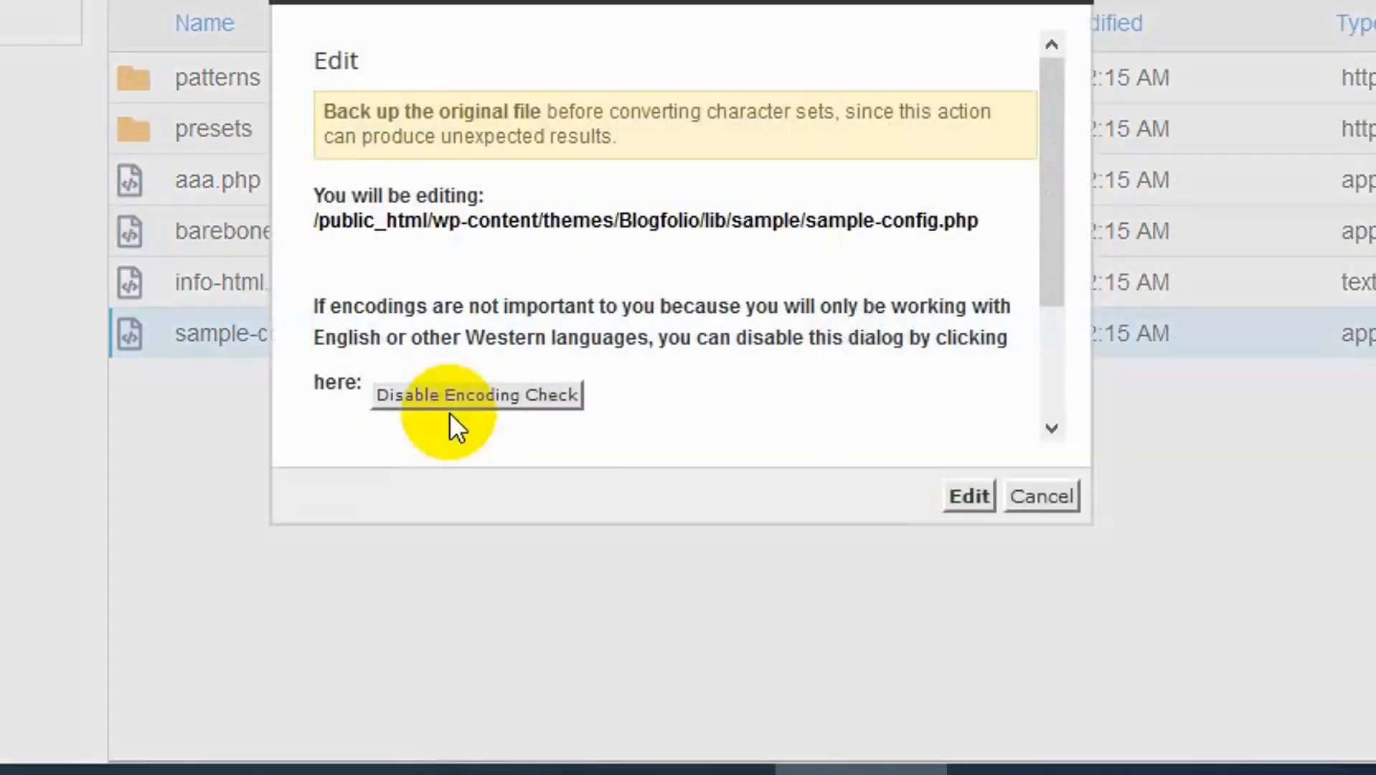
click(972, 499)
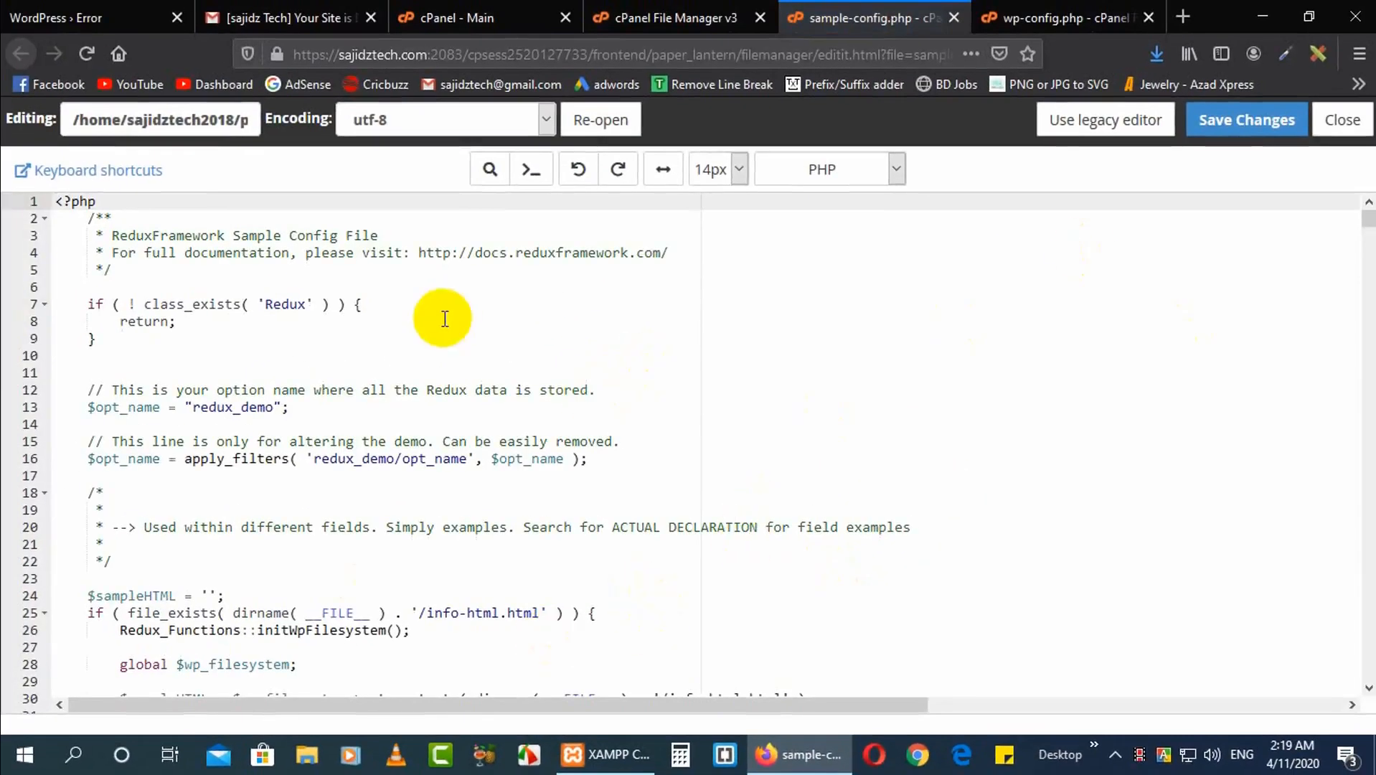
Remove the commas between the closing parentheses on line 520 of sample-config.php so the line reads ")));".
scroll(510, 344, down, 12)
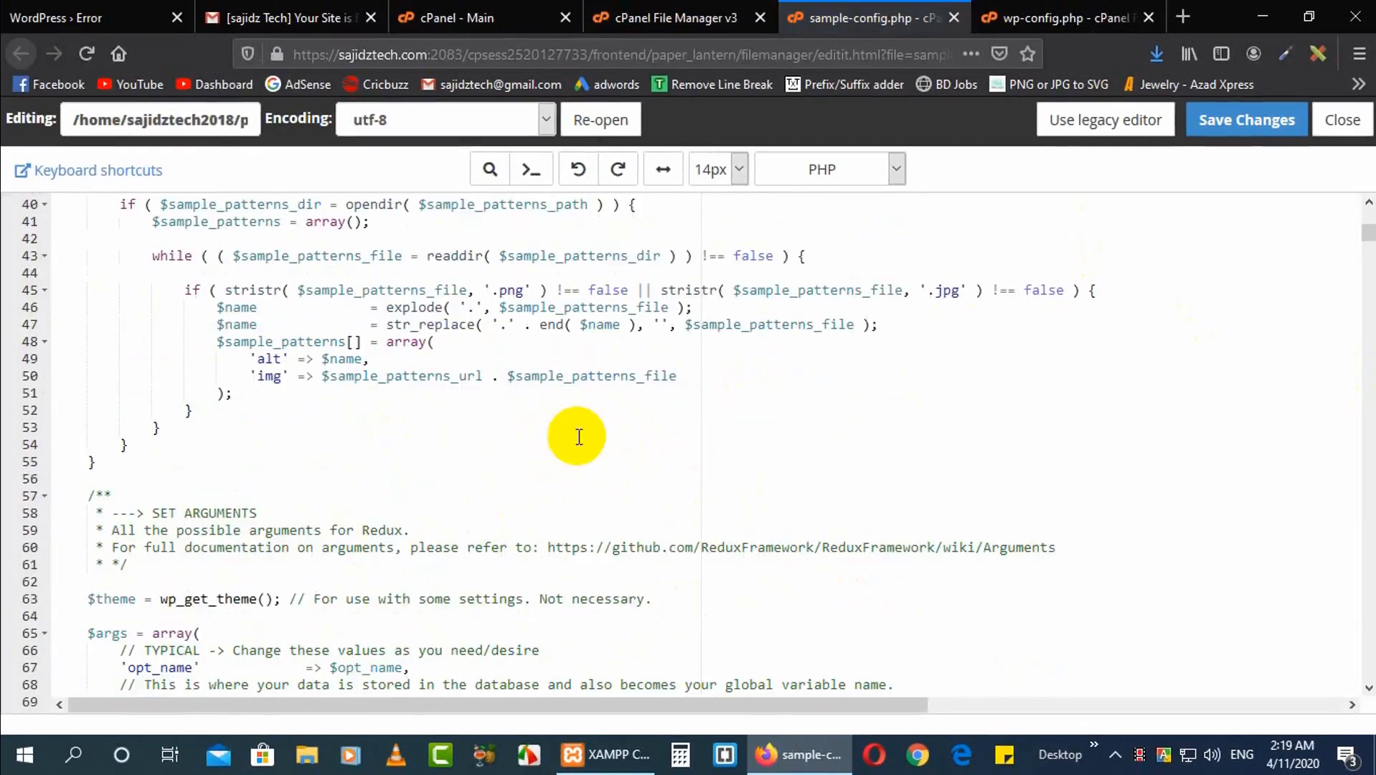
scroll(445, 428, down, 20)
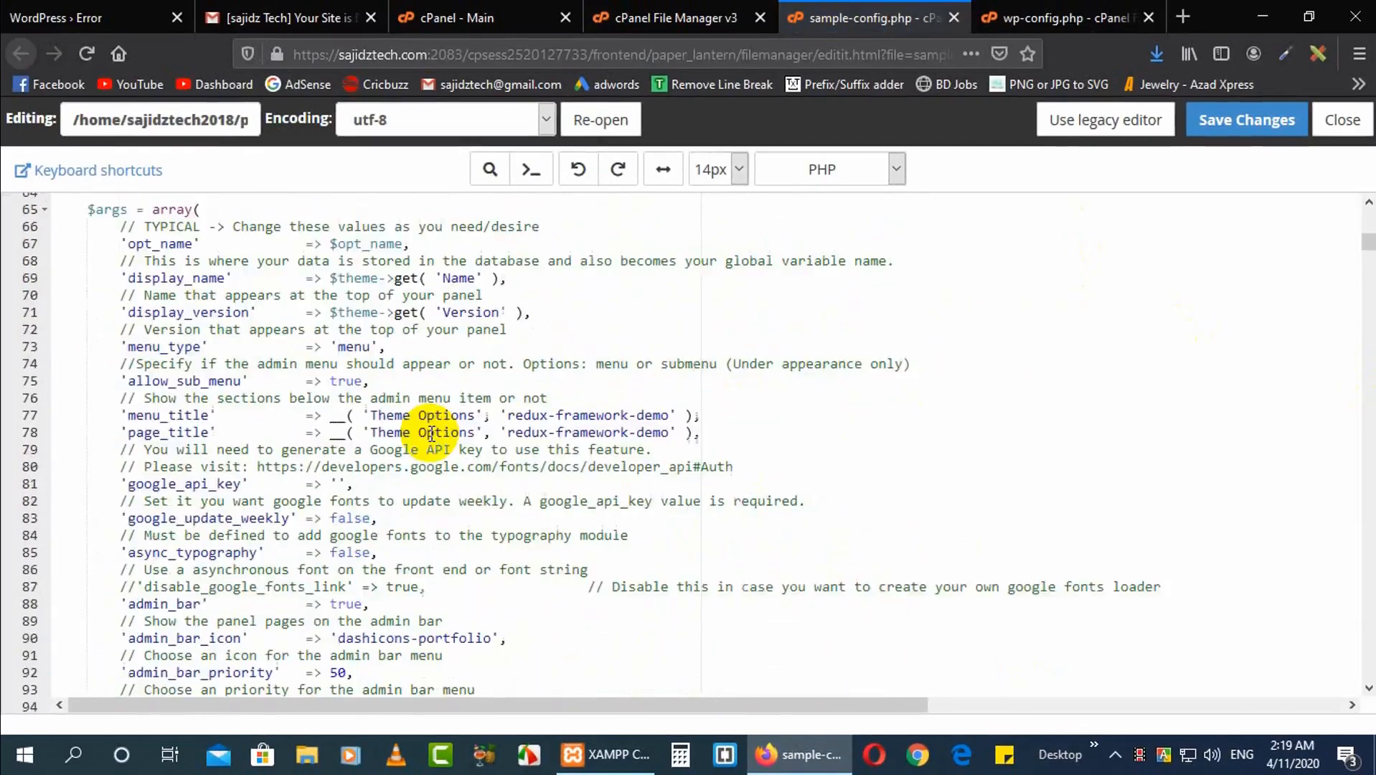
scroll(464, 425, down, 20)
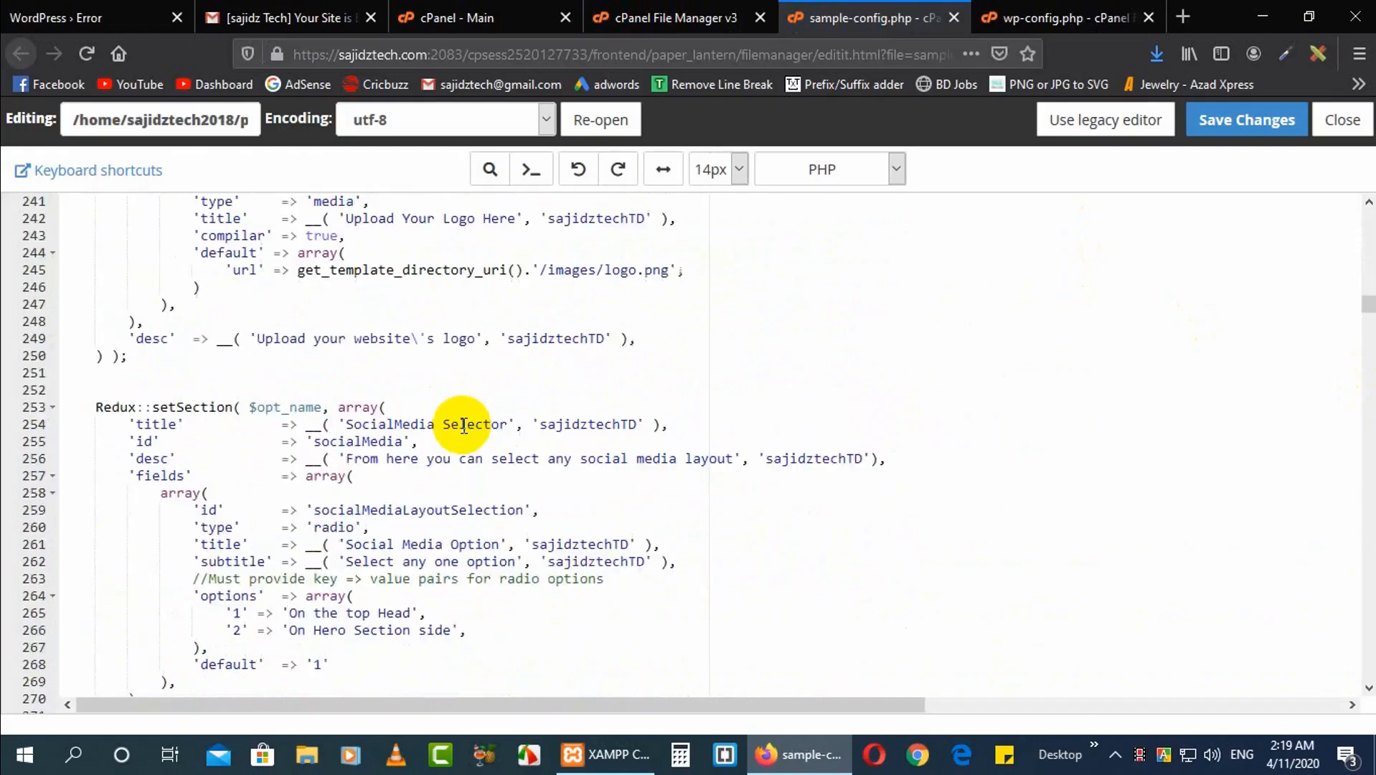
scroll(464, 425, down, 20)
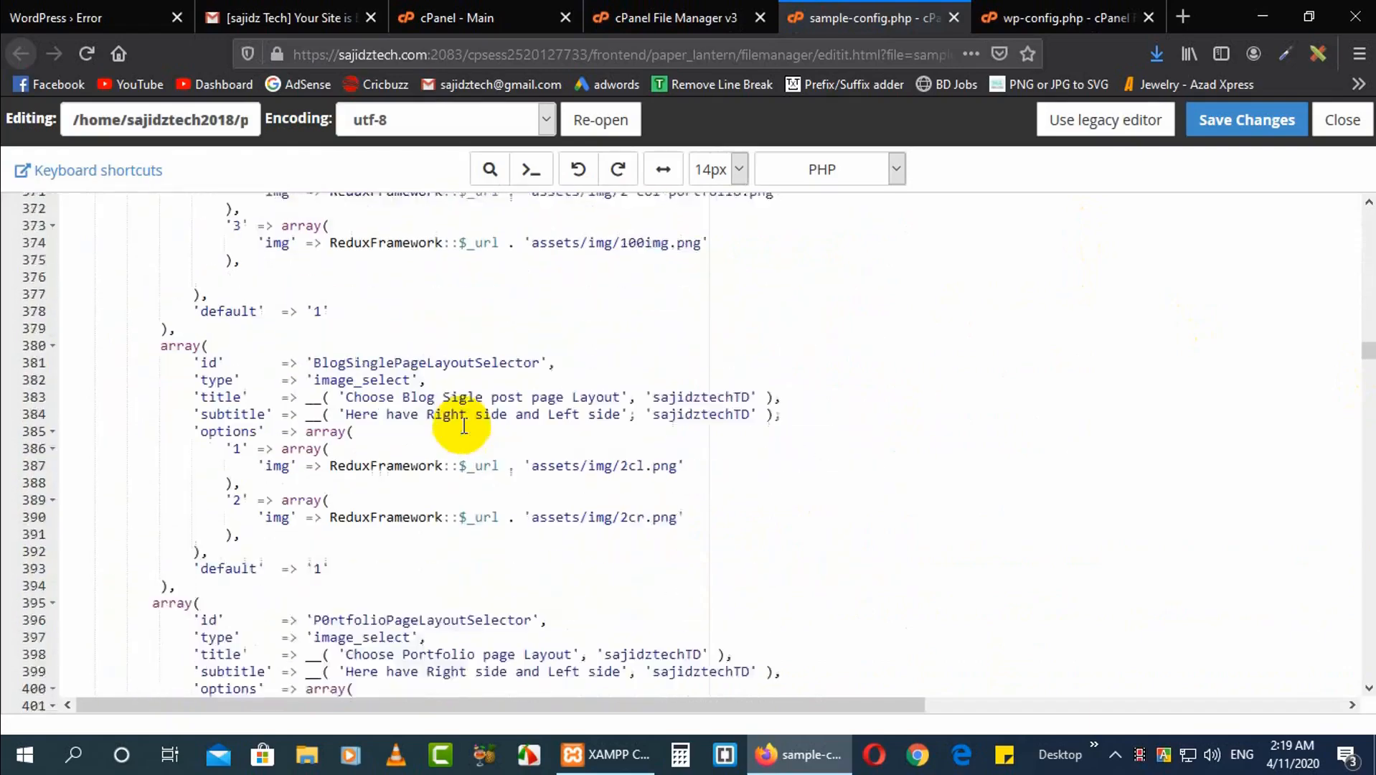
scroll(464, 425, down, 20)
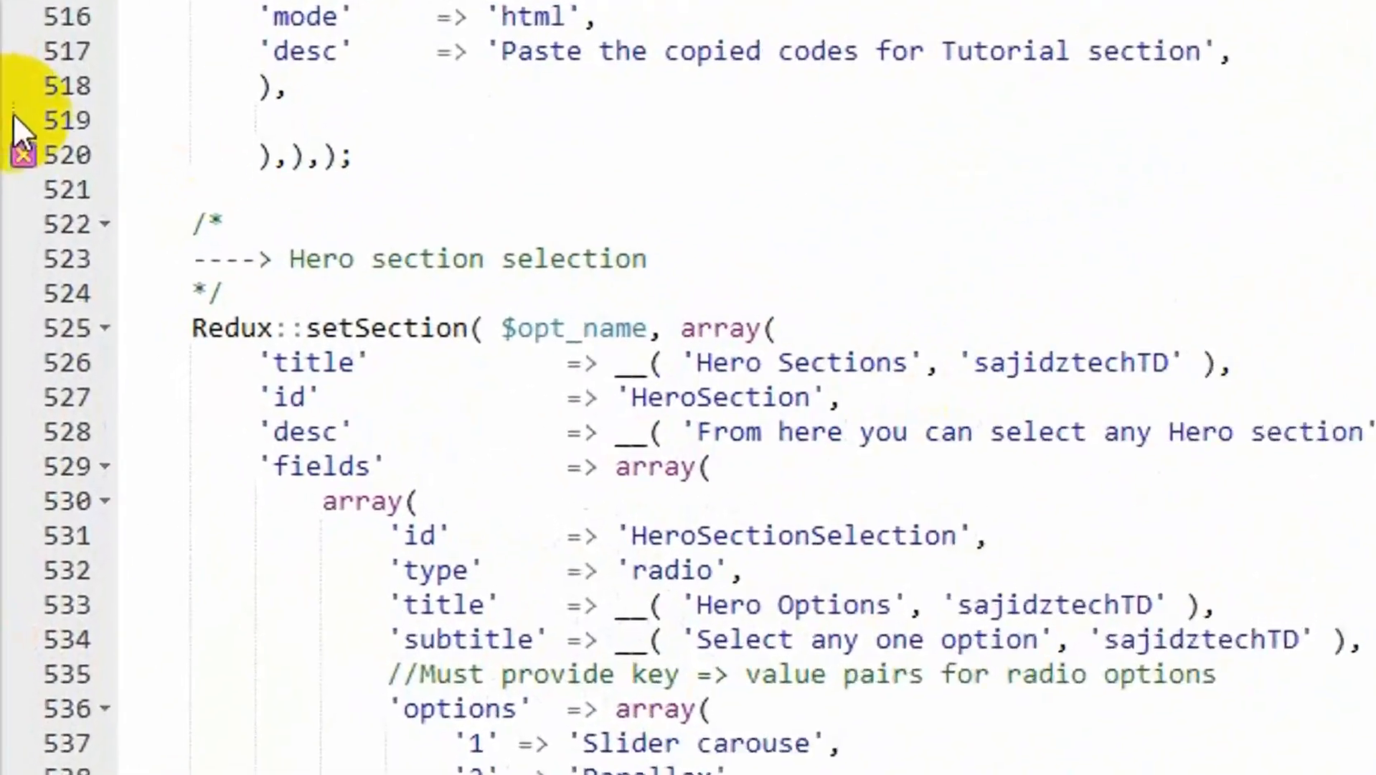
mouse_move(17, 304)
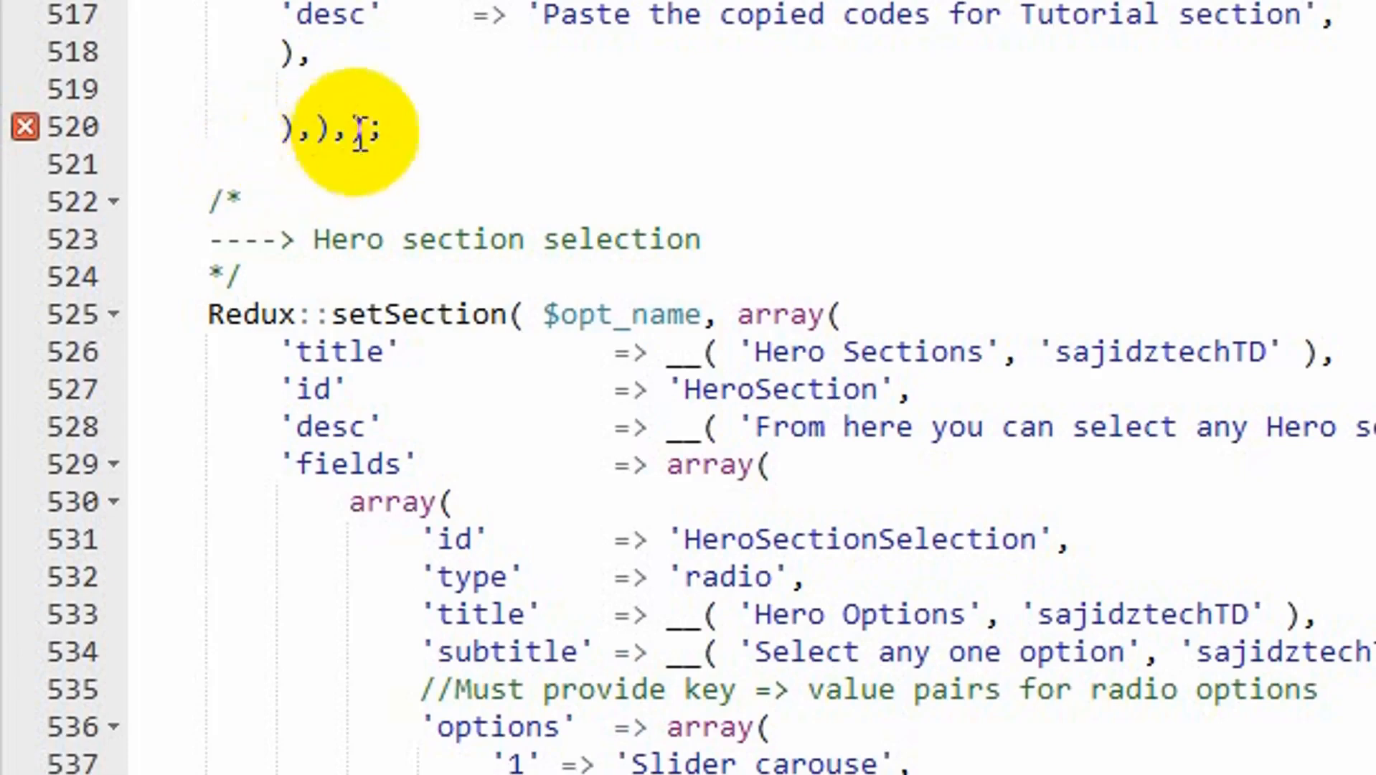
click(345, 133)
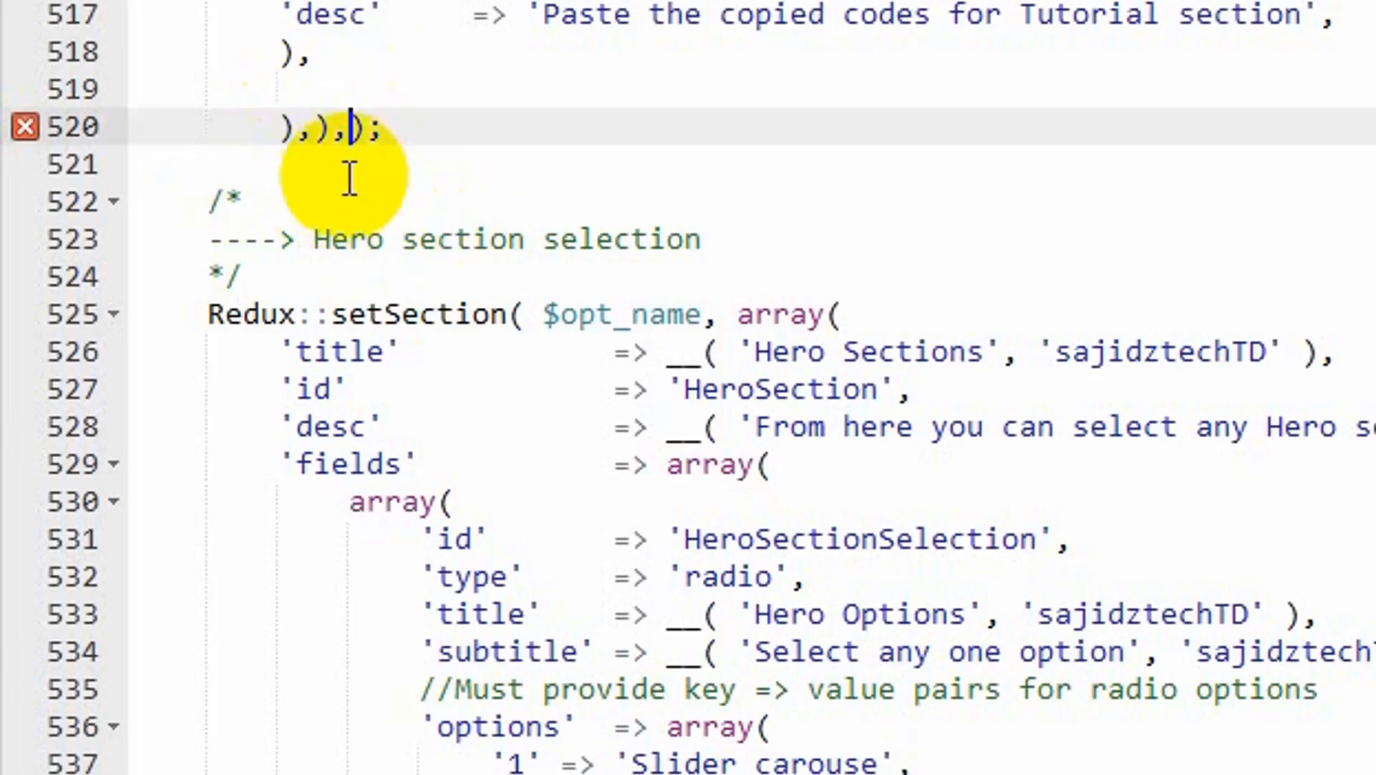
key(BackSpace)
key(Left)
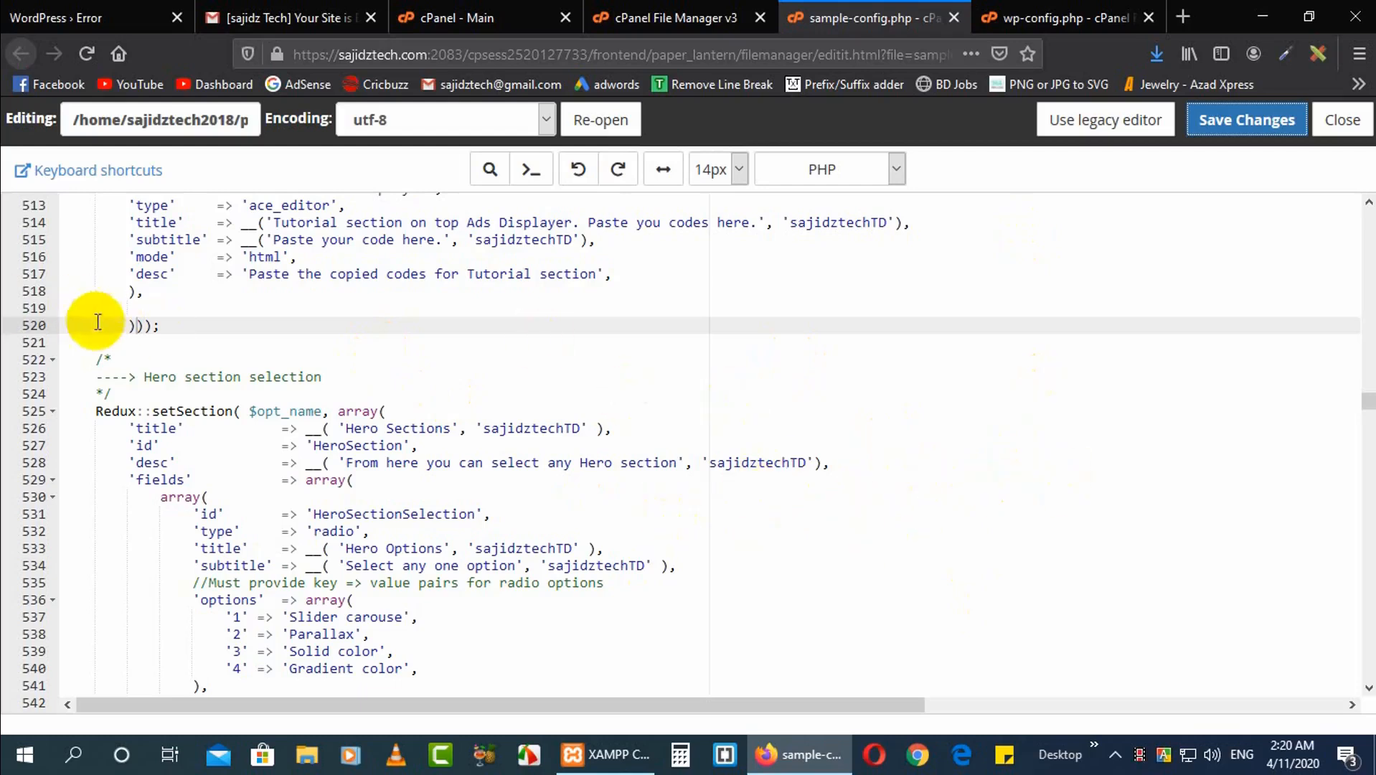
Recheck the parse error's file name and line number on the WordPress error page, and return to the sample-config.php editor.
click(93, 17)
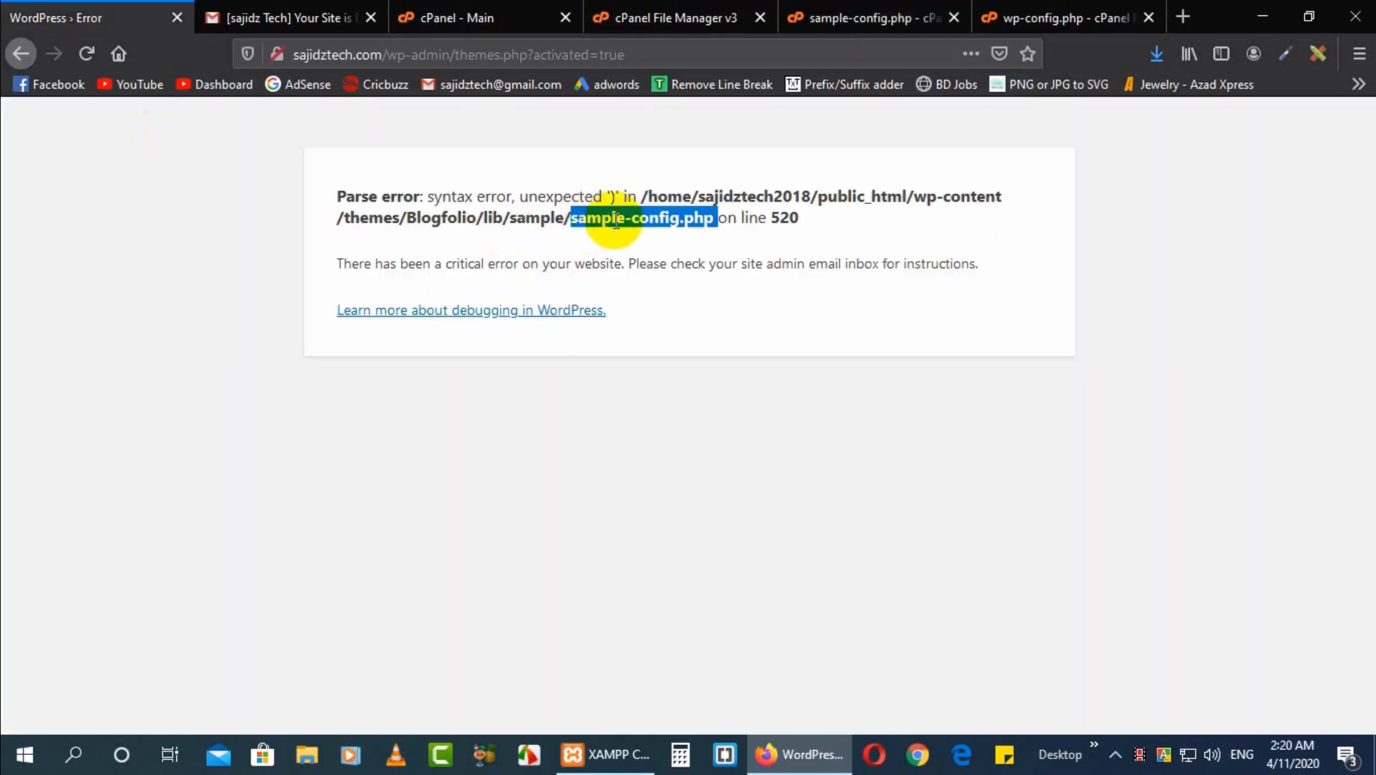
click(797, 225)
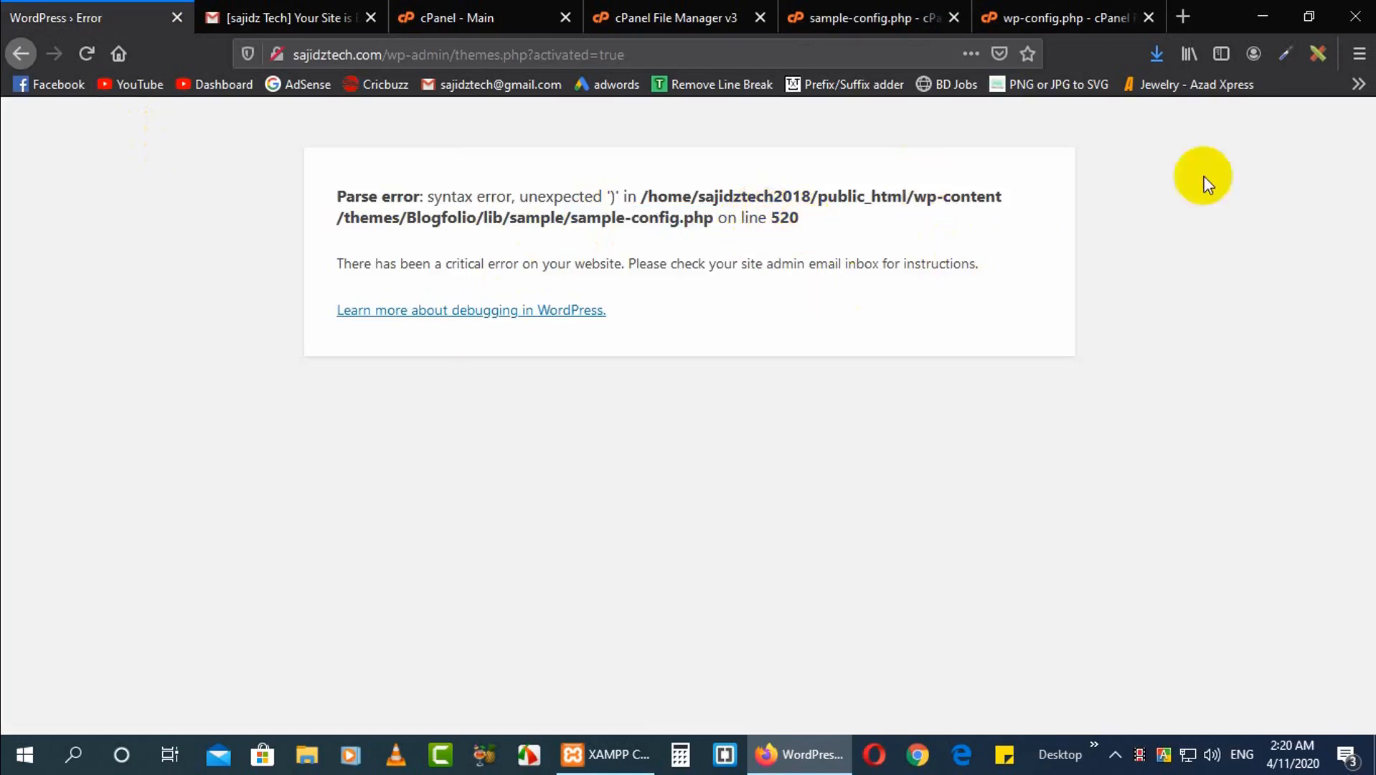
click(889, 17)
click(631, 18)
key(ctrl+Tab)
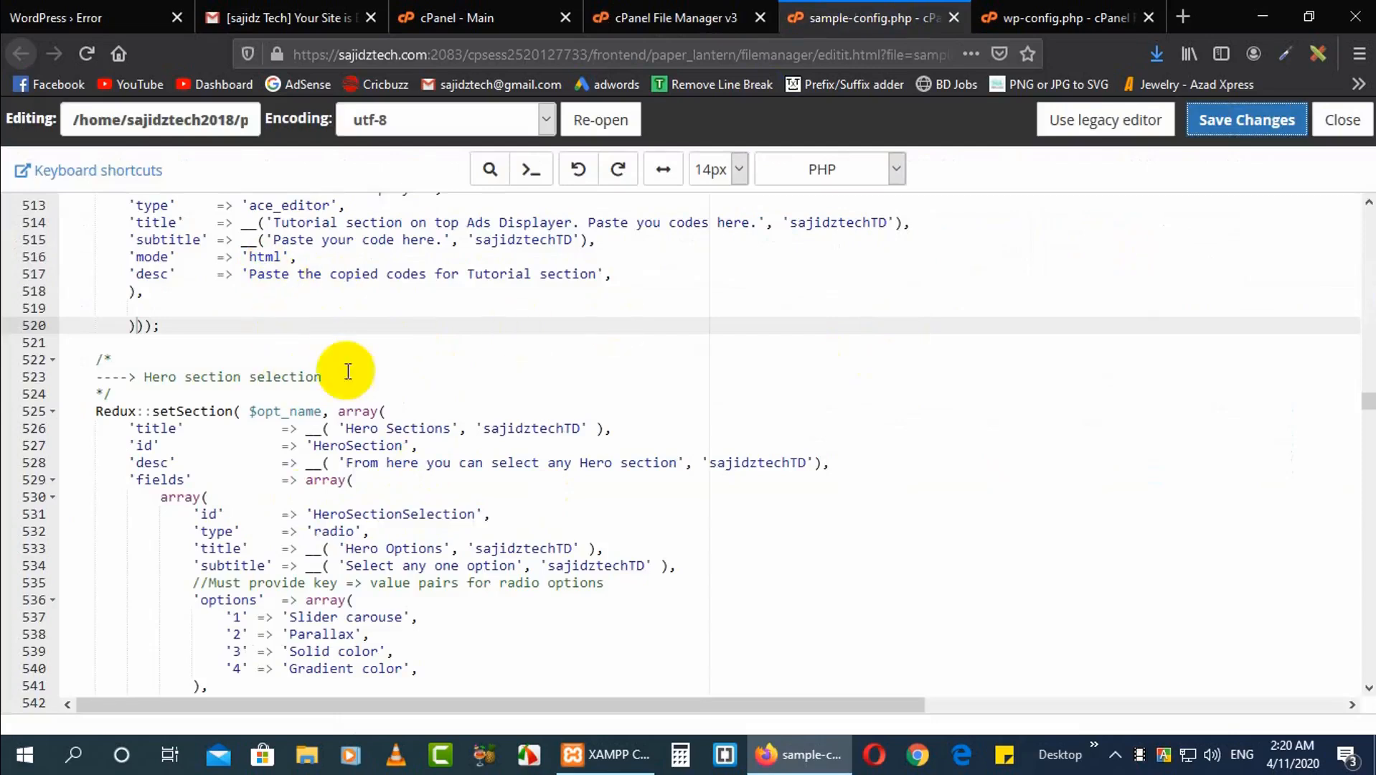
Save sample-config.php and reload the WordPress error page.
click(1251, 128)
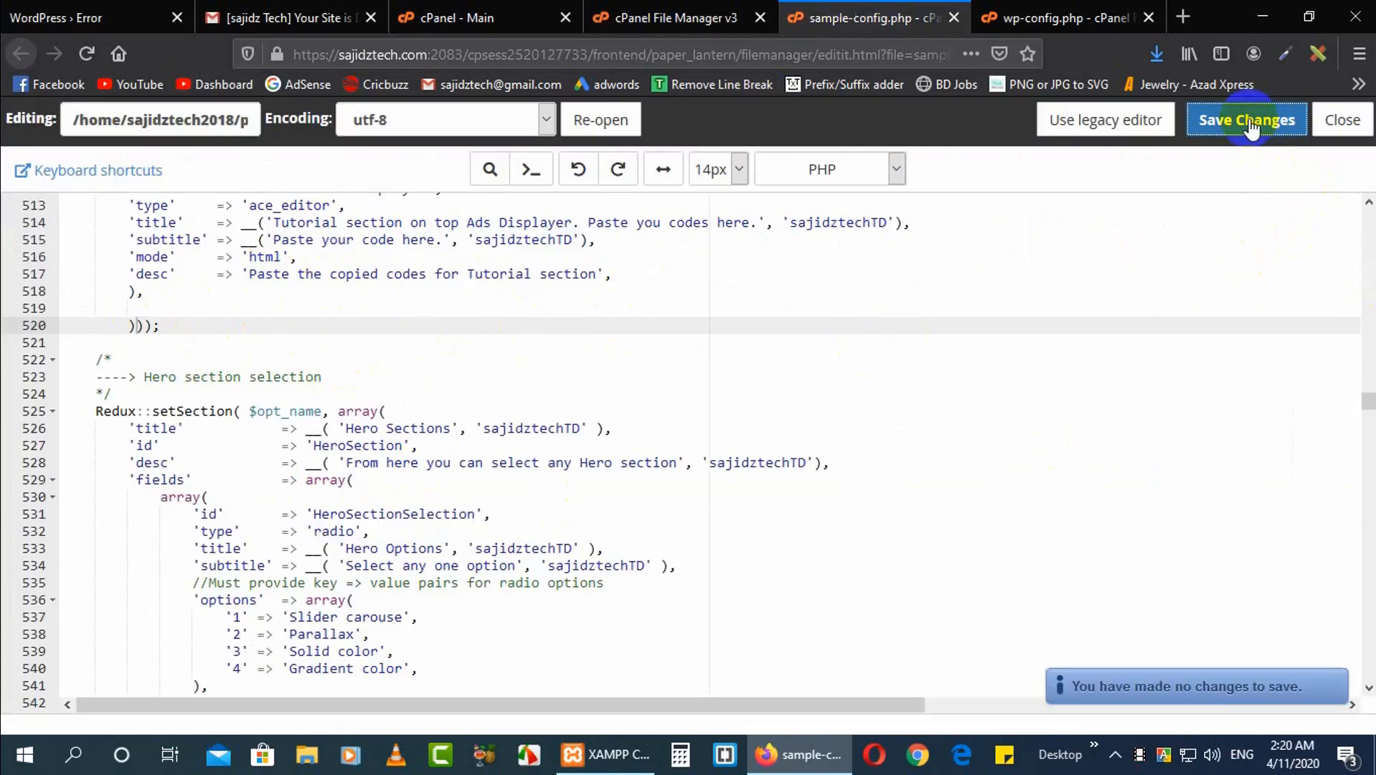
click(101, 18)
click(90, 53)
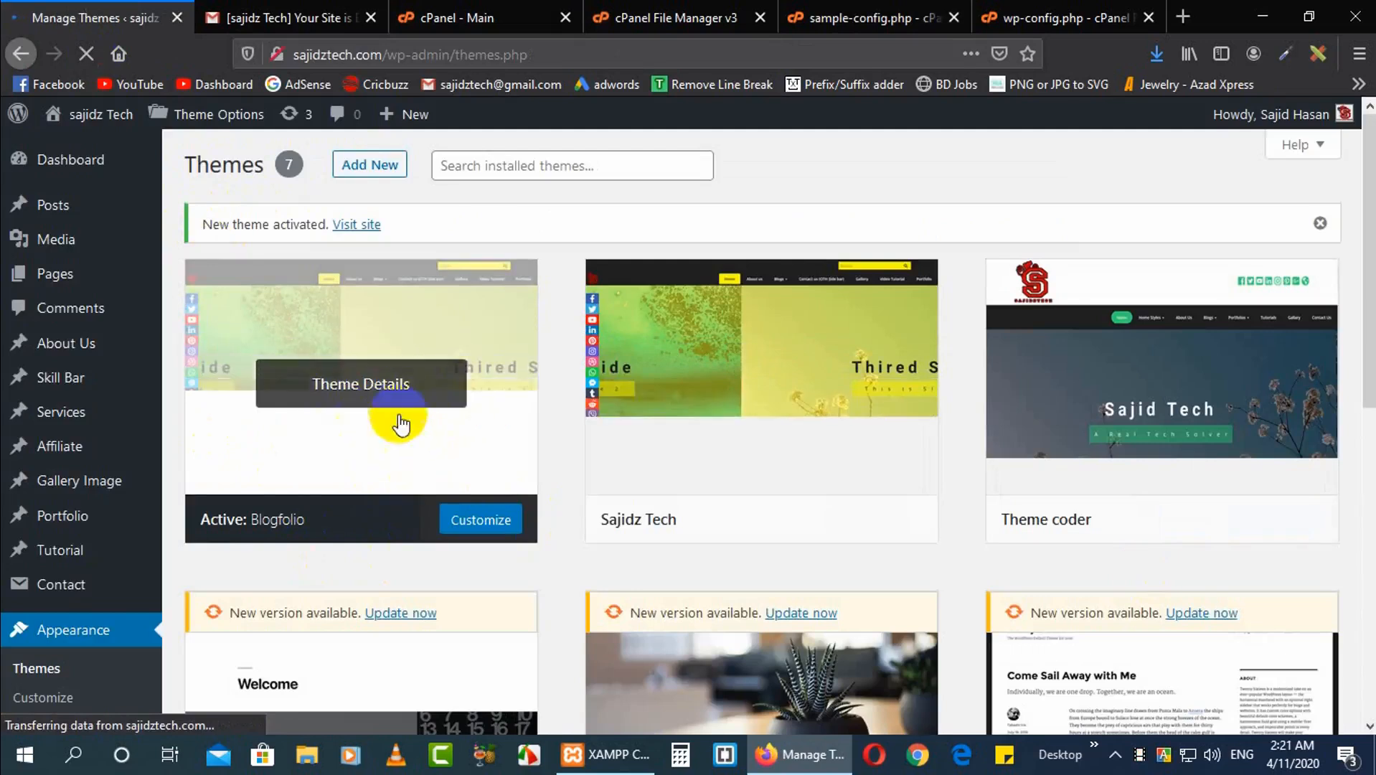
Visit the site's front end in a new browser tab from the WordPress Themes page.
mouse_move(89, 121)
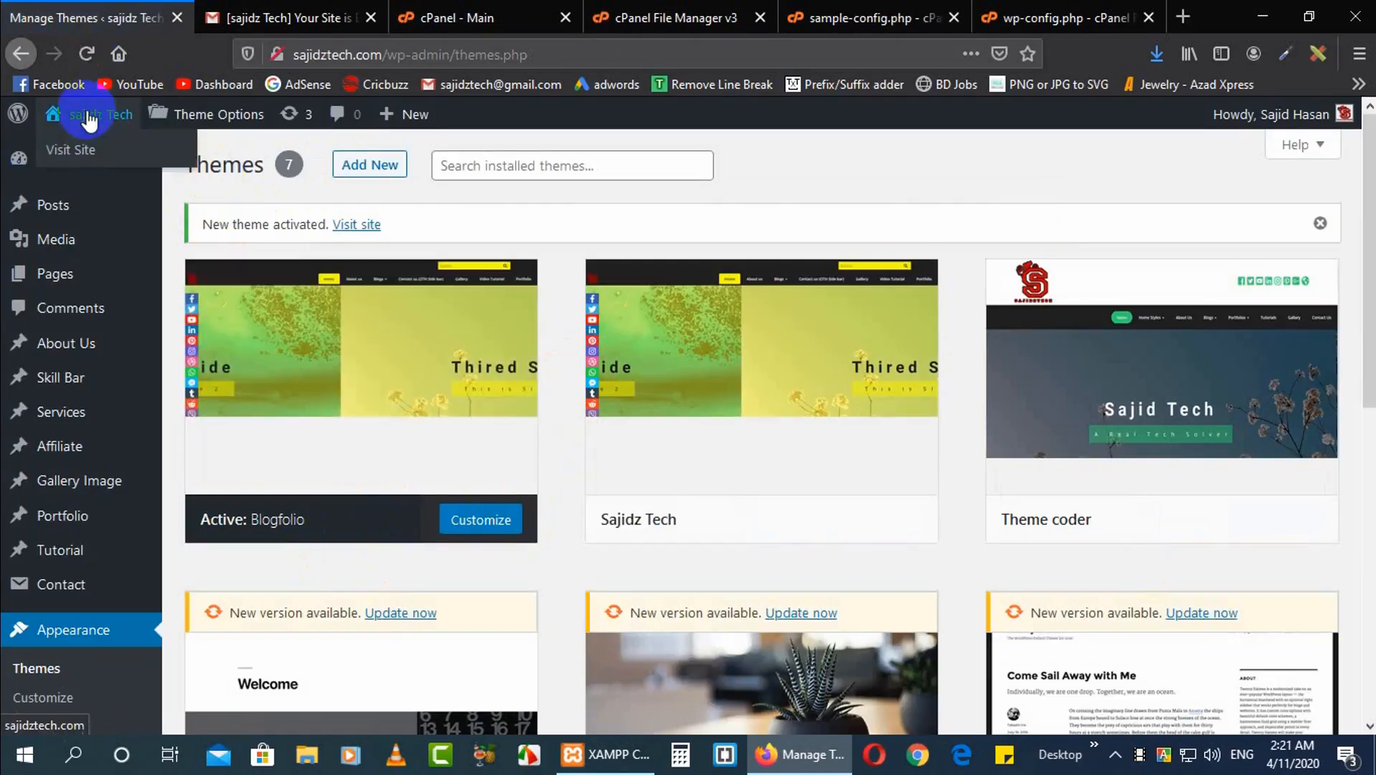
middle_click(70, 149)
click(272, 16)
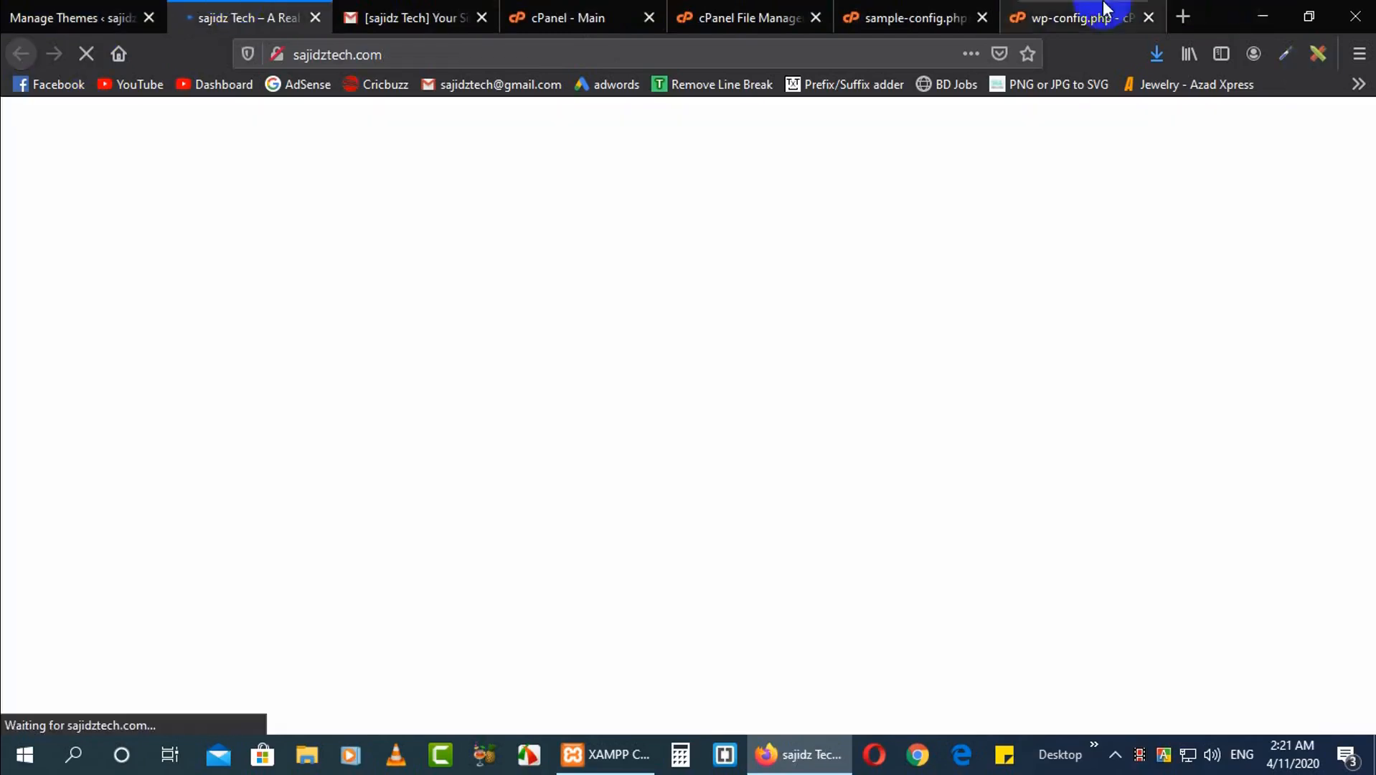
Set WP_DEBUG to false on line 81 of wp-config.php, save it, and close the wp-config.php and sample-config.php editors.
click(1060, 19)
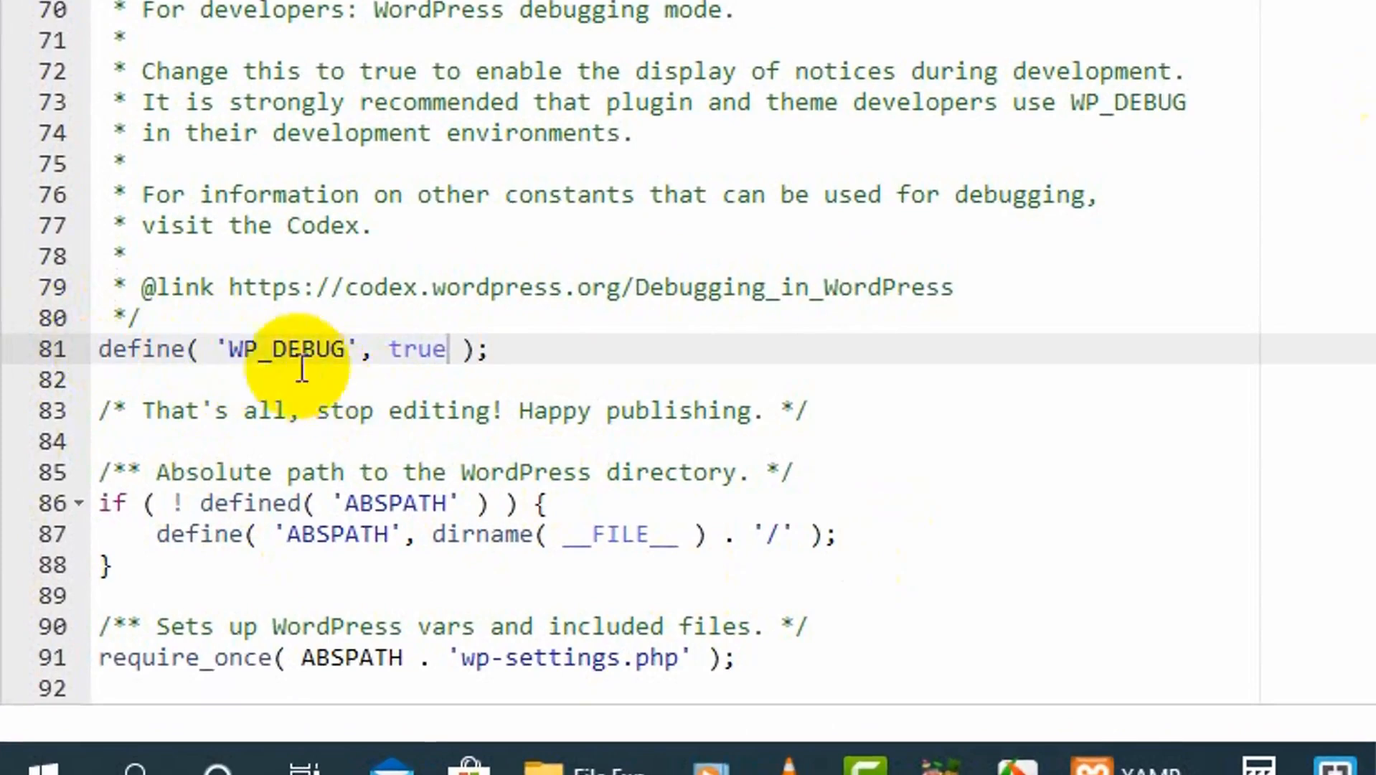
double_click(418, 350)
text(false)
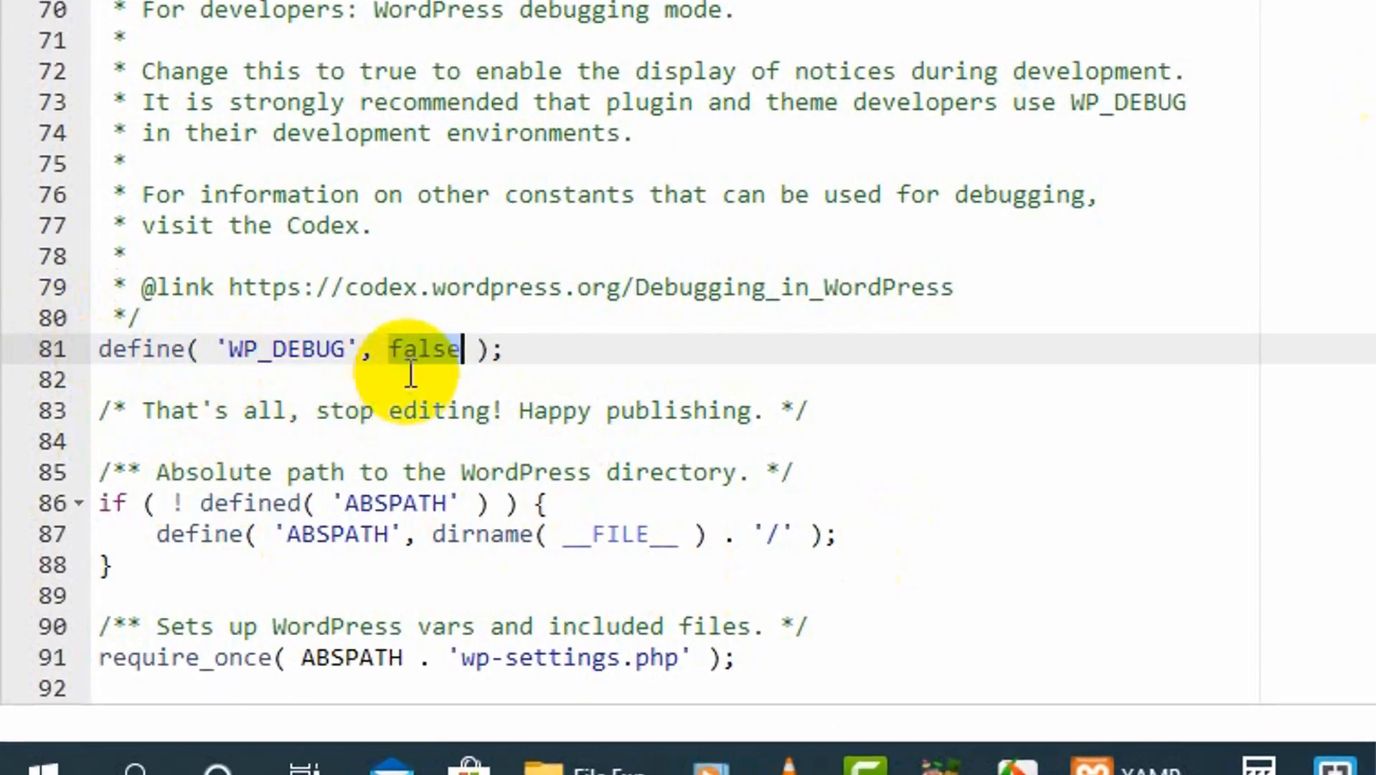
click(432, 351)
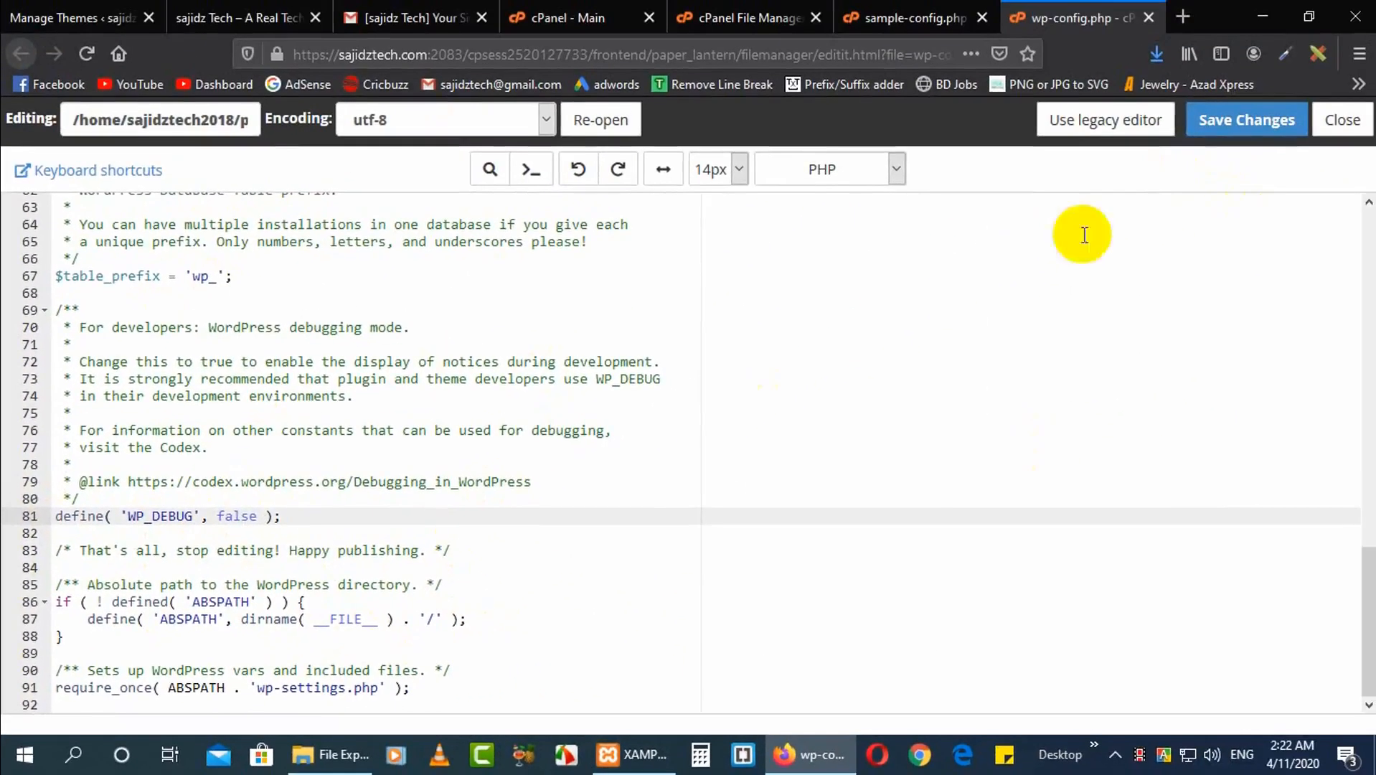
click(1229, 122)
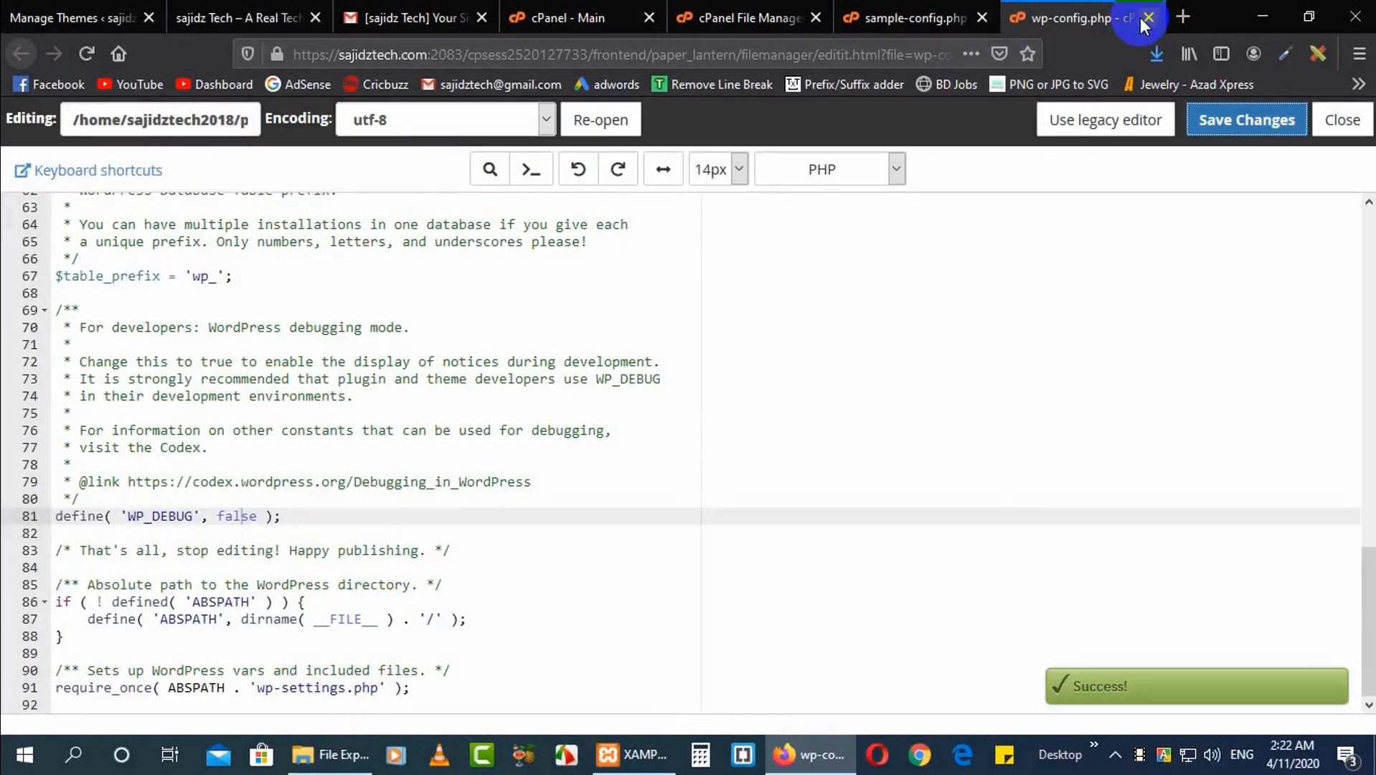
click(1150, 17)
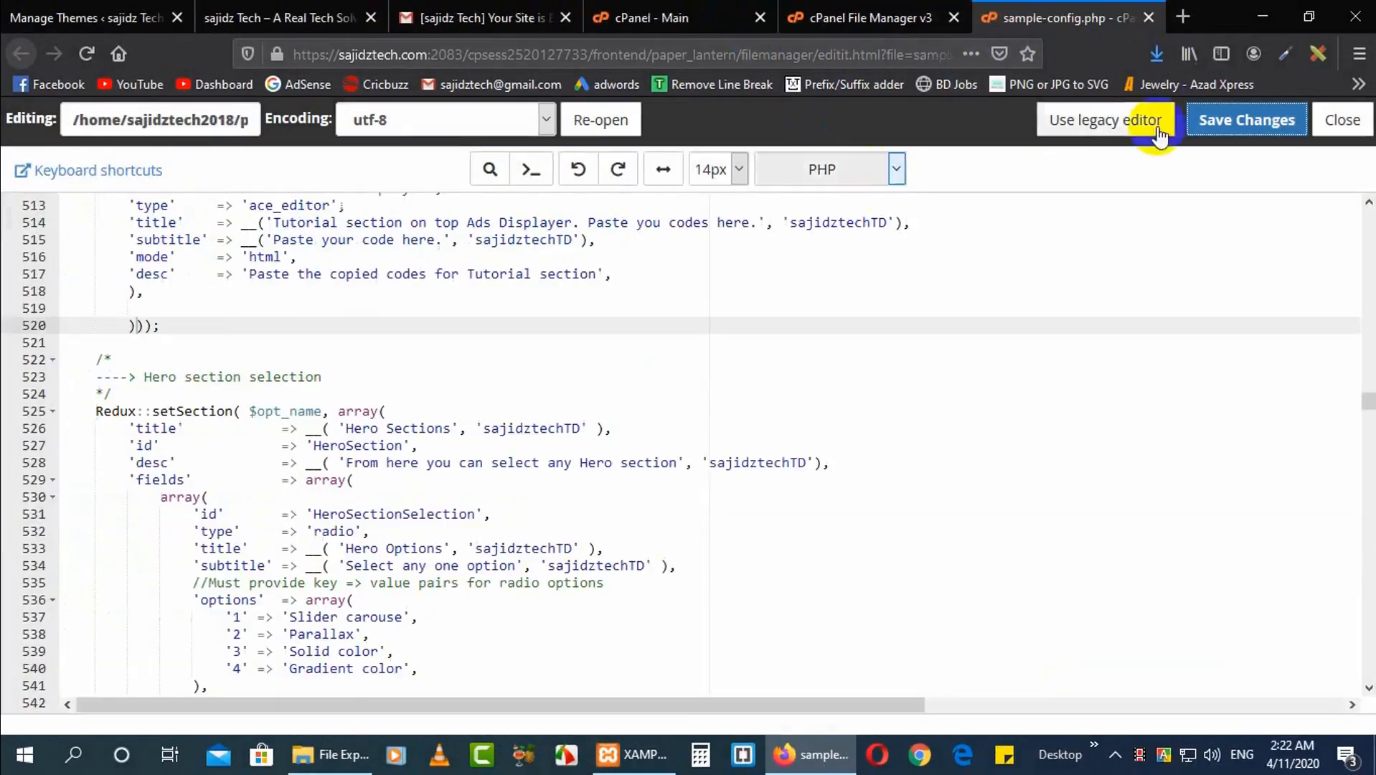
click(1148, 16)
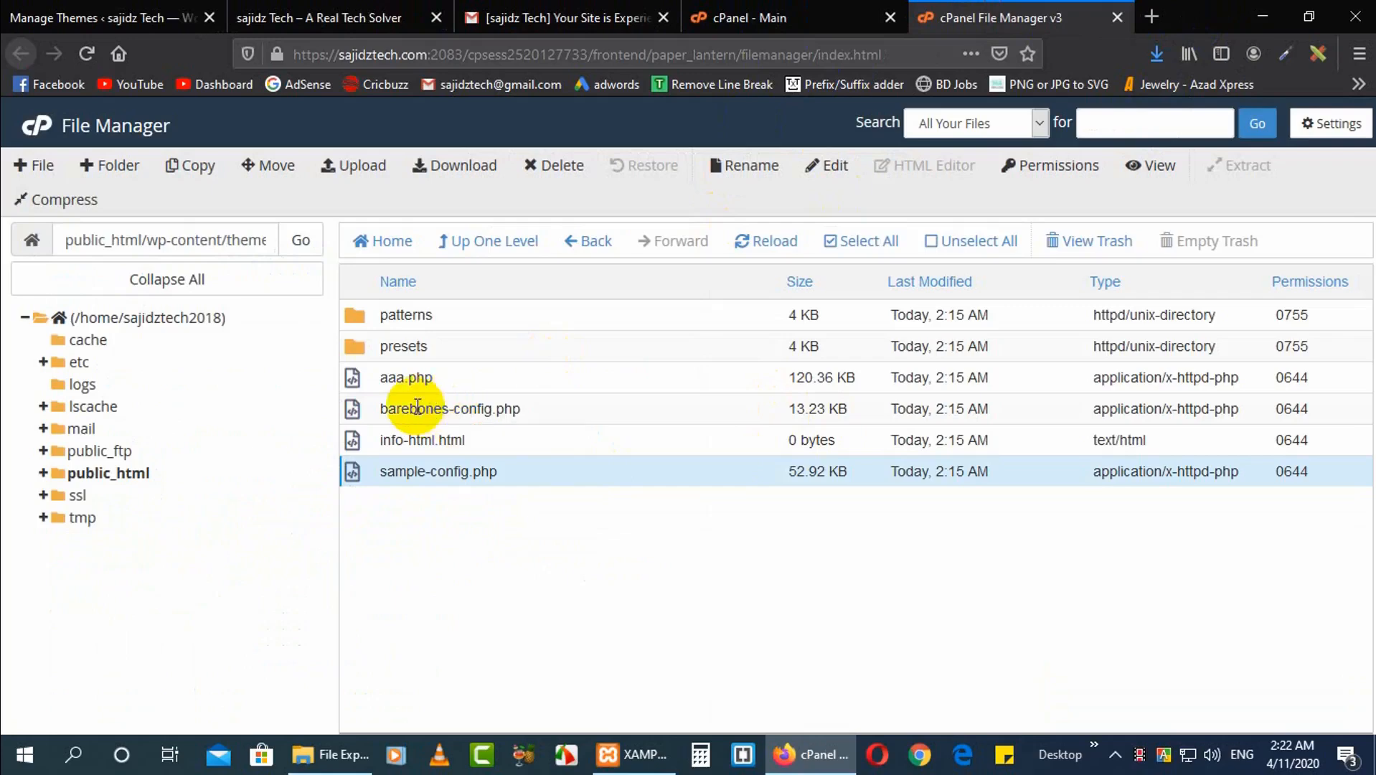
Check the active theme on the WordPress Themes page and review the site's home page from header to footer.
click(119, 15)
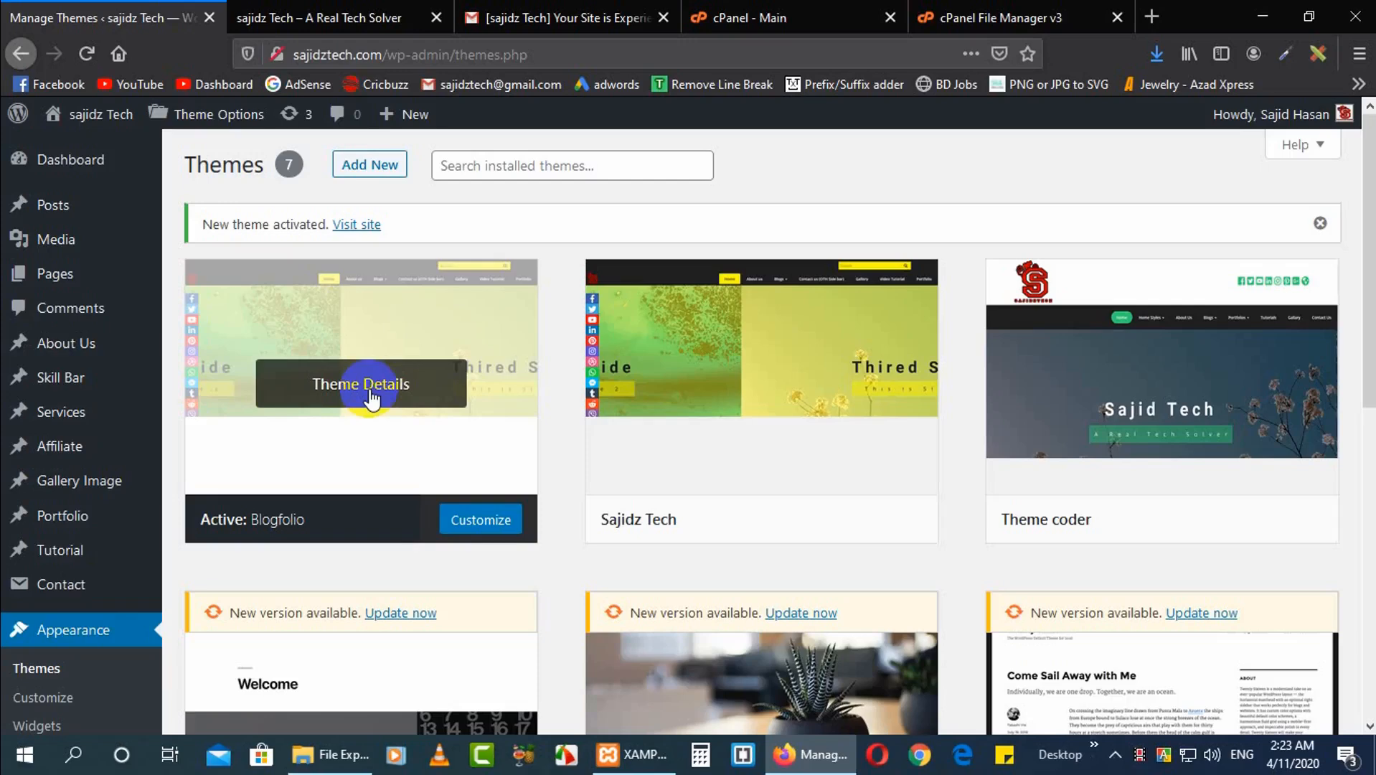
click(281, 13)
scroll(499, 386, down, 10)
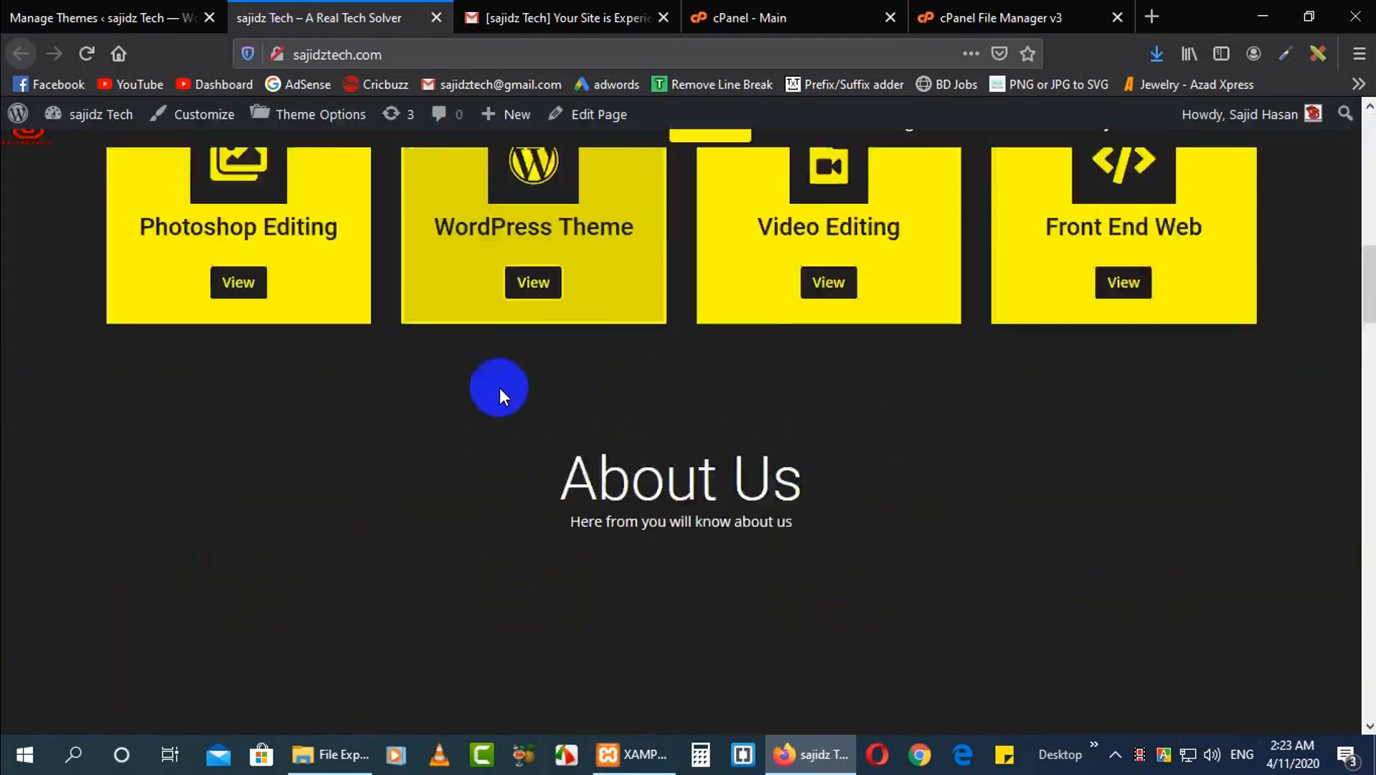
scroll(477, 391, down, 6)
scroll(992, 525, down, 5)
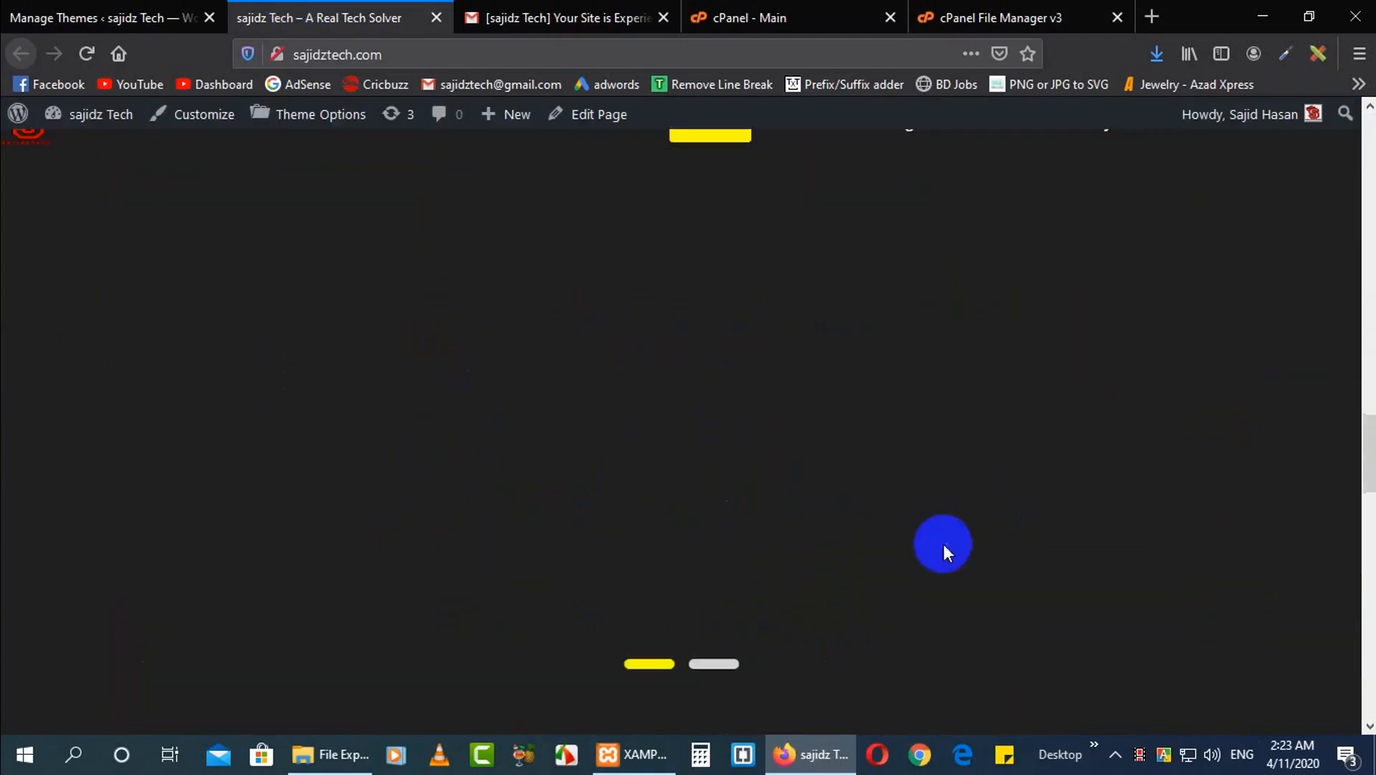
scroll(918, 521, down, 10)
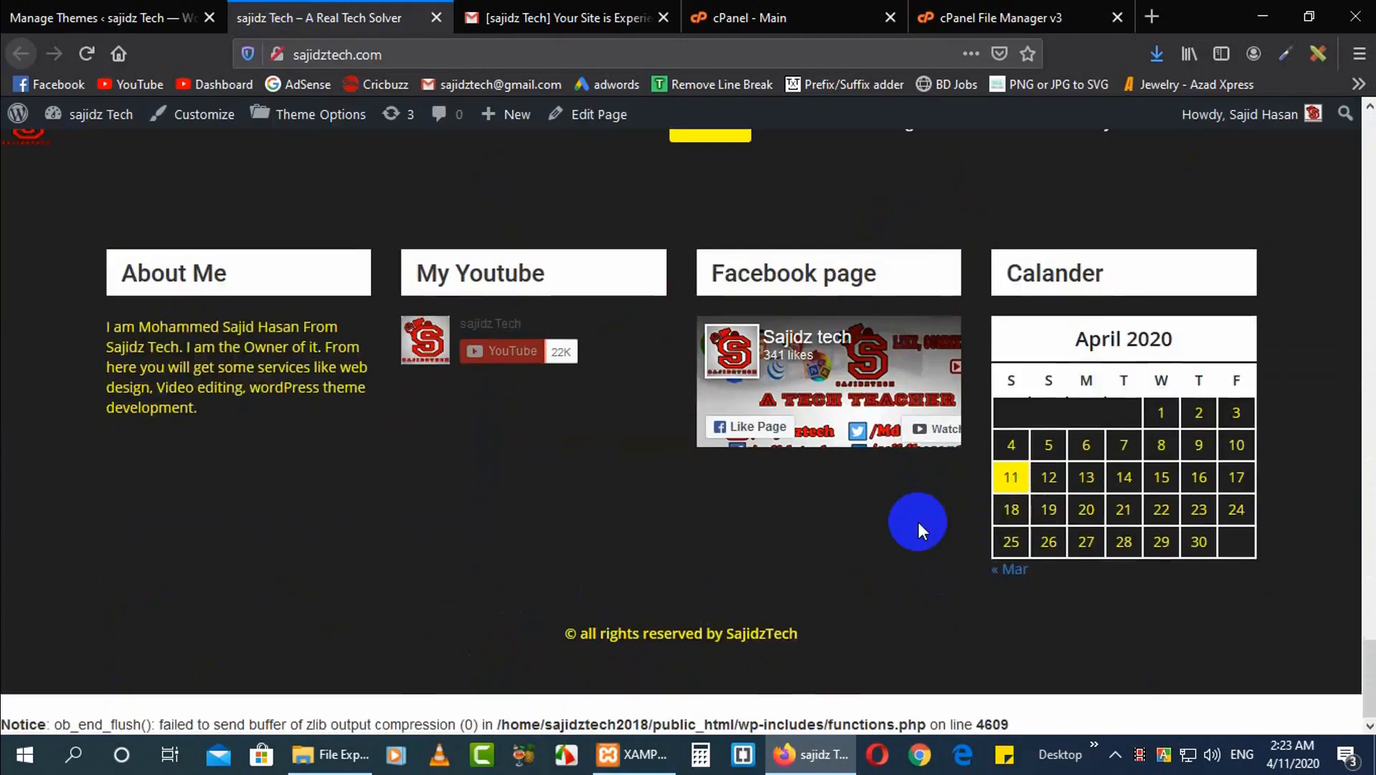
scroll(918, 522, up, 20)
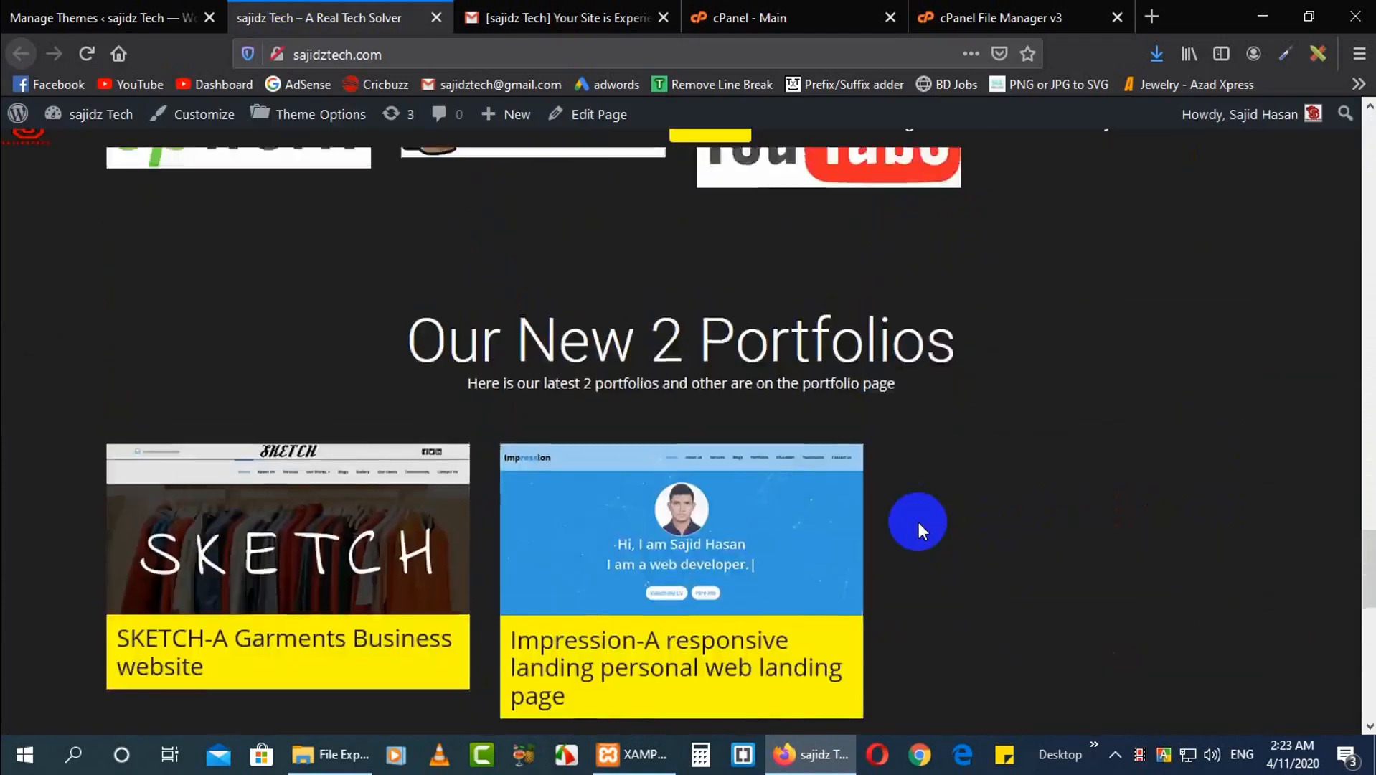
scroll(918, 527, up, 6)
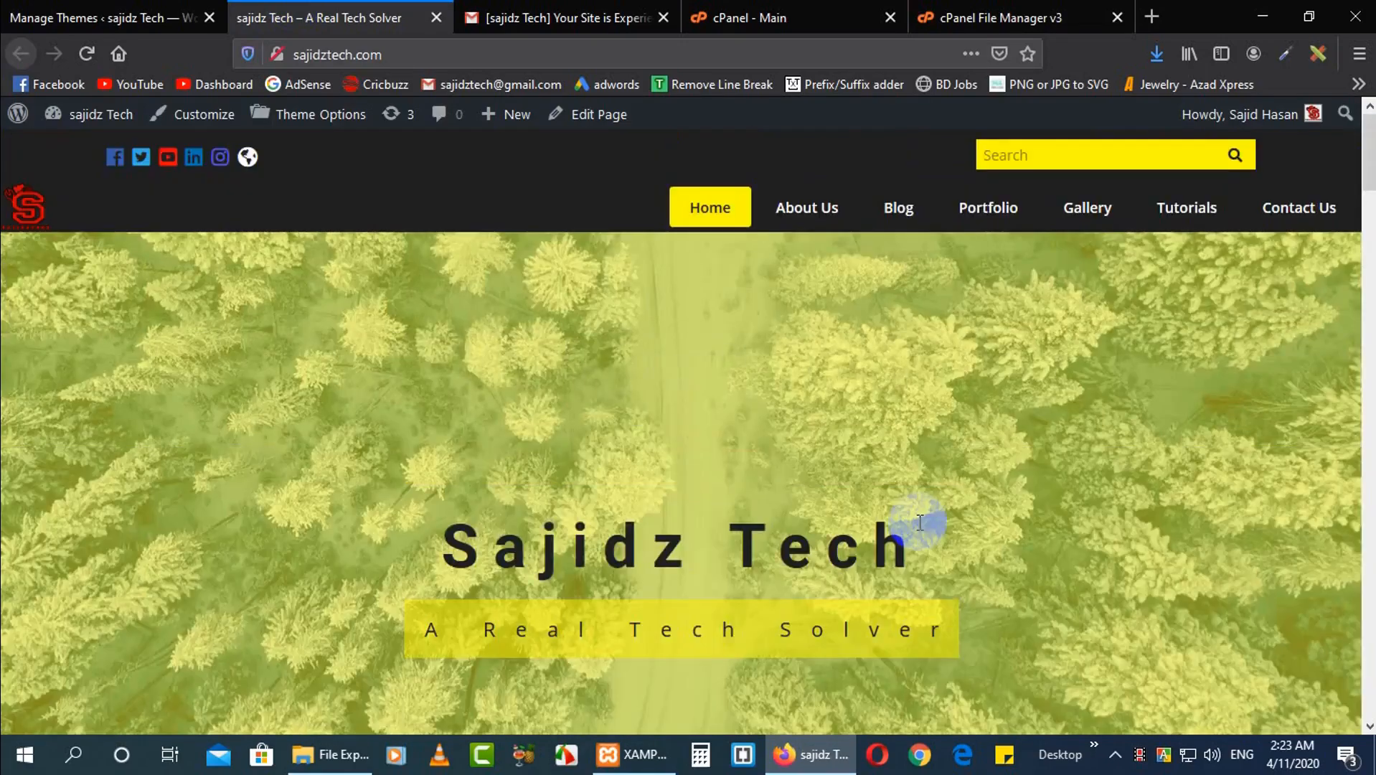